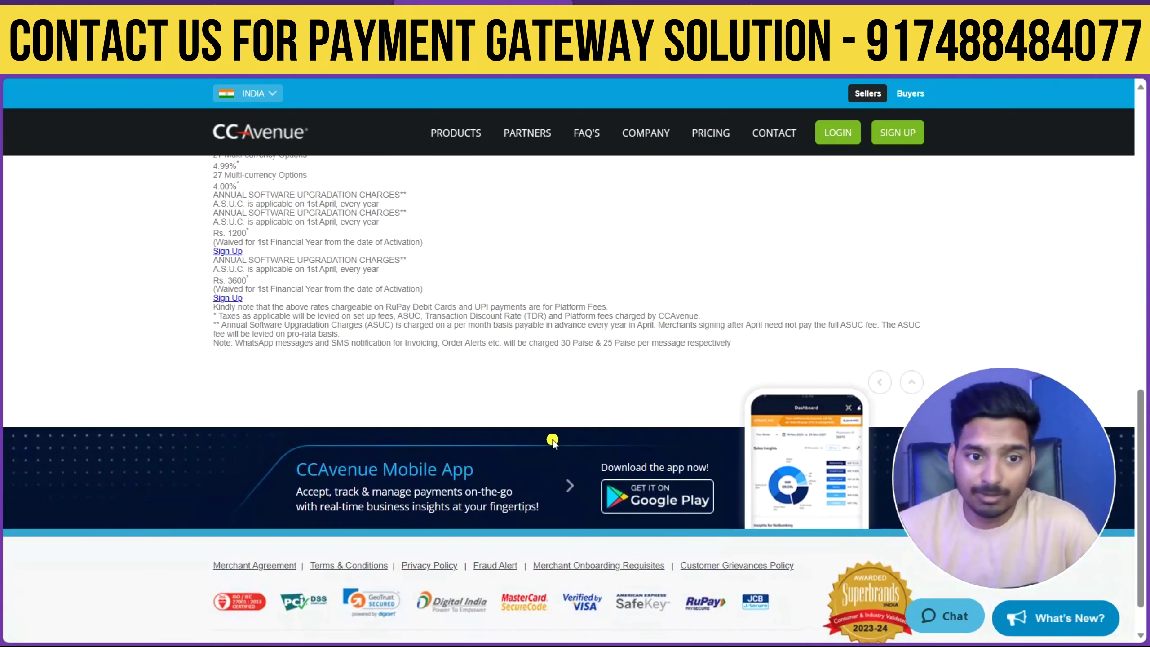
# Open the exclusive pricing page for Shopify merchants from the banner.
pyautogui.scroll(5, 220, 365)
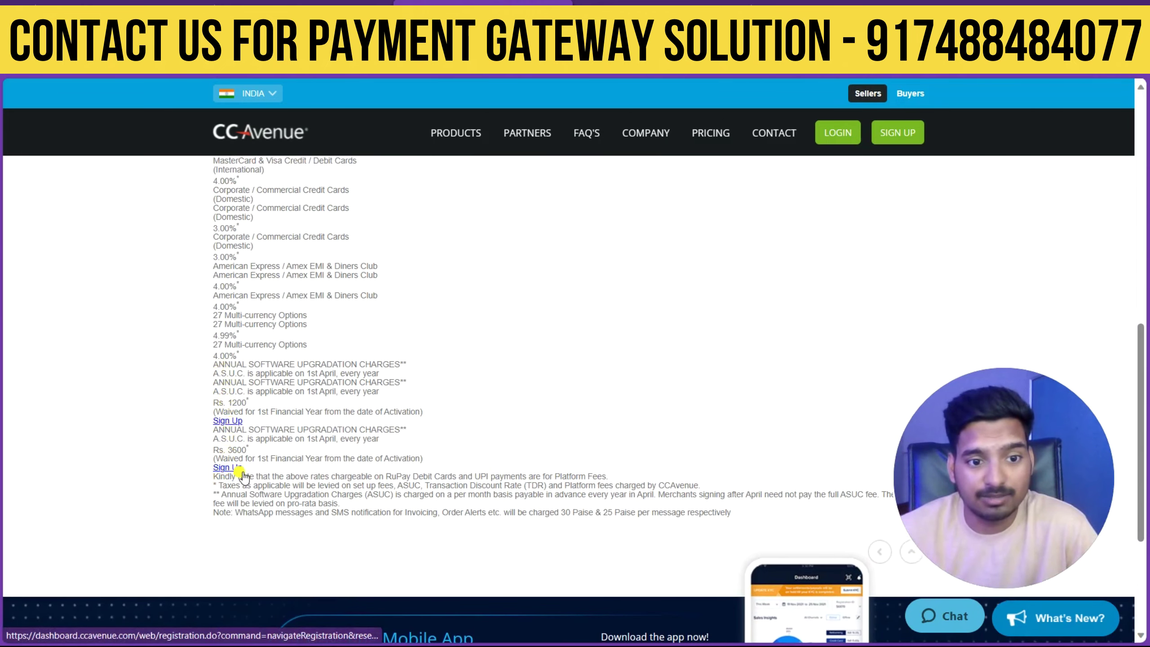
pyautogui.scroll(8, 229, 433)
pyautogui.scroll(3, 227, 431)
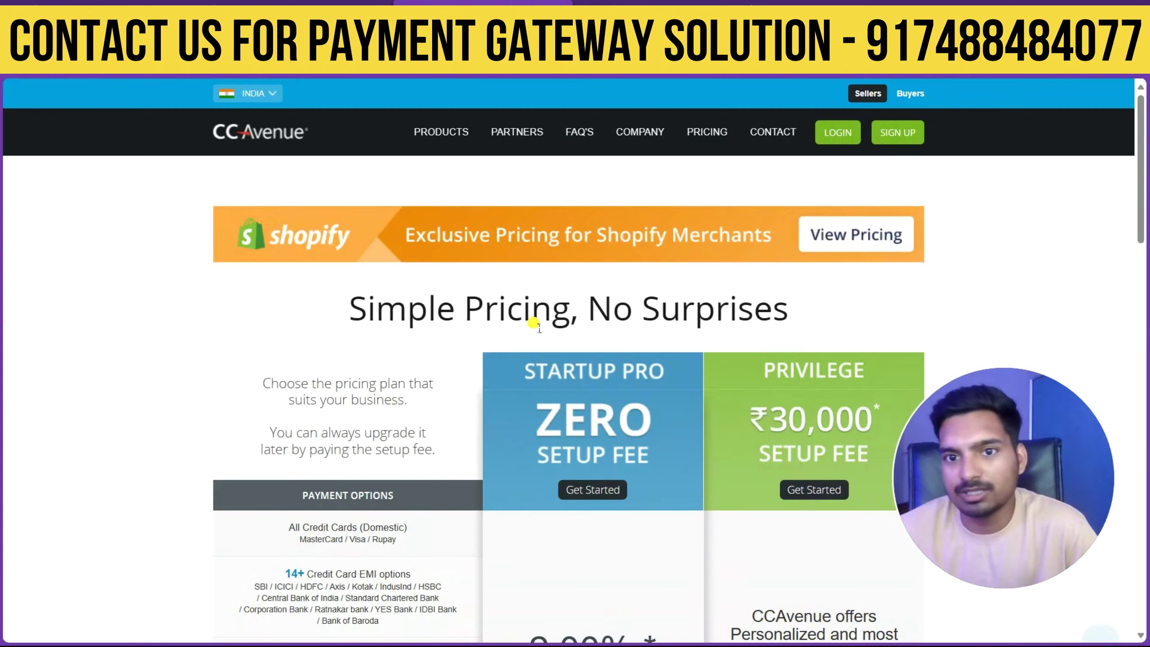
pyautogui.scroll(-2, 589, 344)
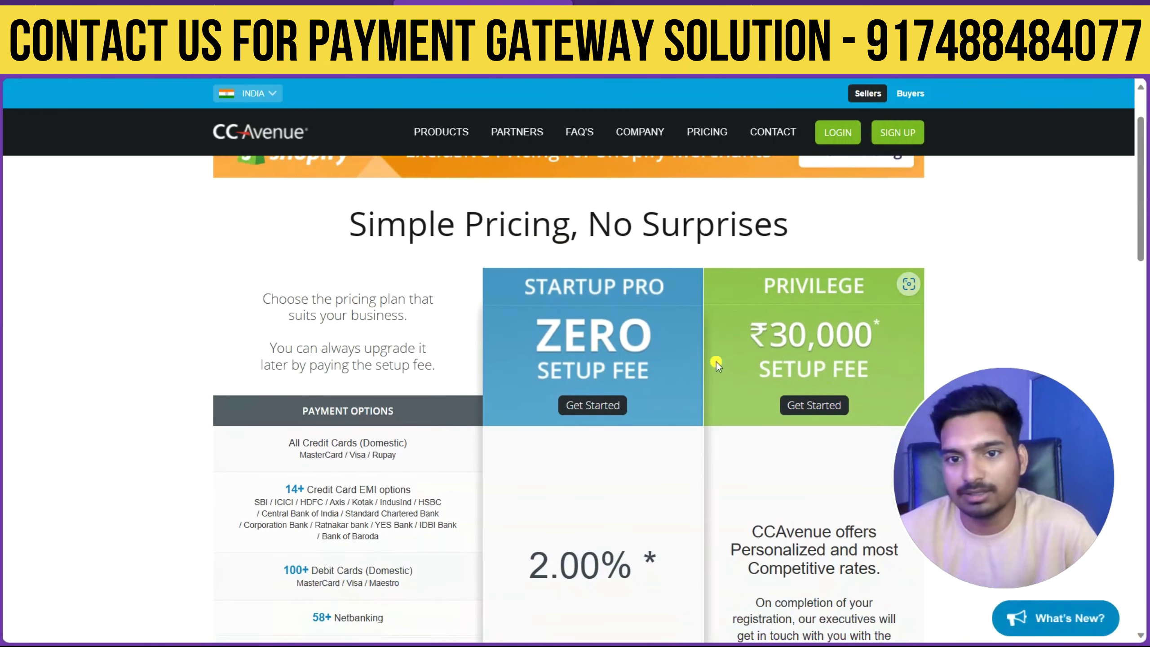
pyautogui.scroll(2, 716, 362)
pyautogui.click(849, 243)
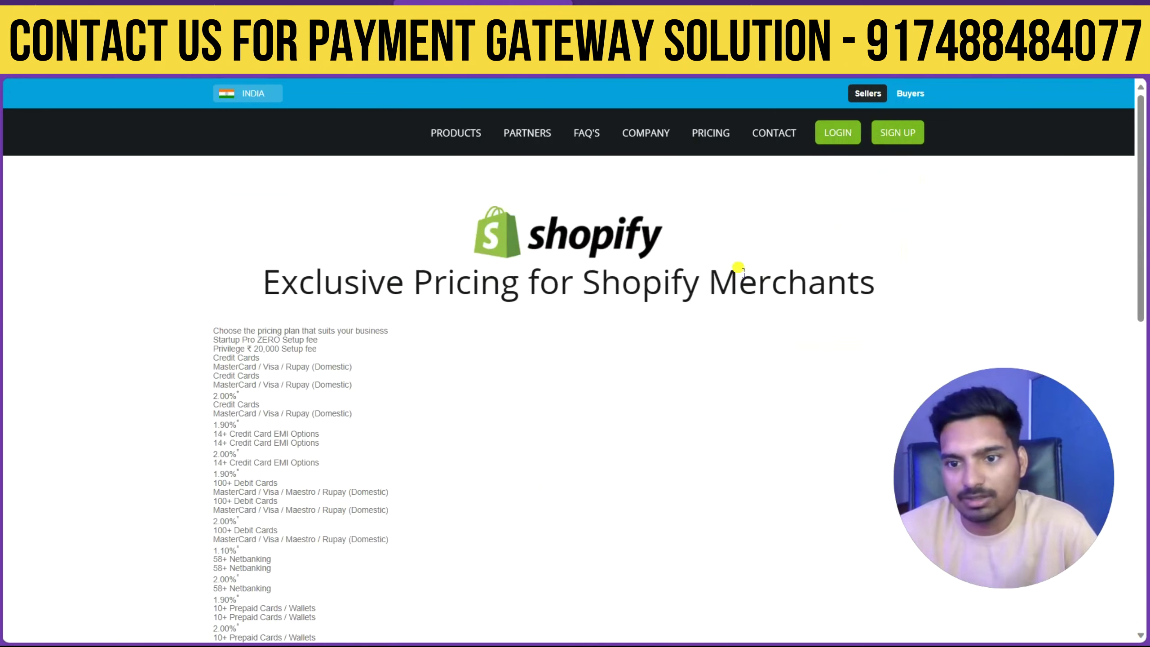
# Review the rates, noting the Rs. 1200 and Rs. 3600 upgrade charges, then go to sign-up.
pyautogui.scroll(-15, 627, 346)
pyautogui.scroll(10, 418, 361)
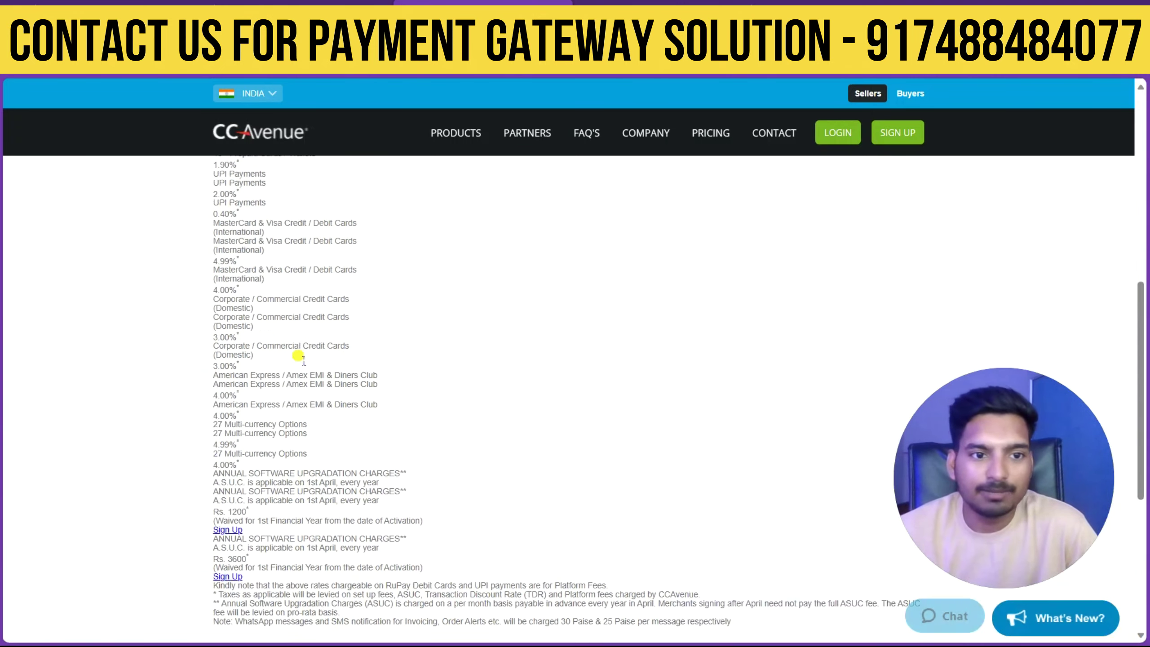
pyautogui.scroll(3, 239, 317)
pyautogui.scroll(-11, 239, 317)
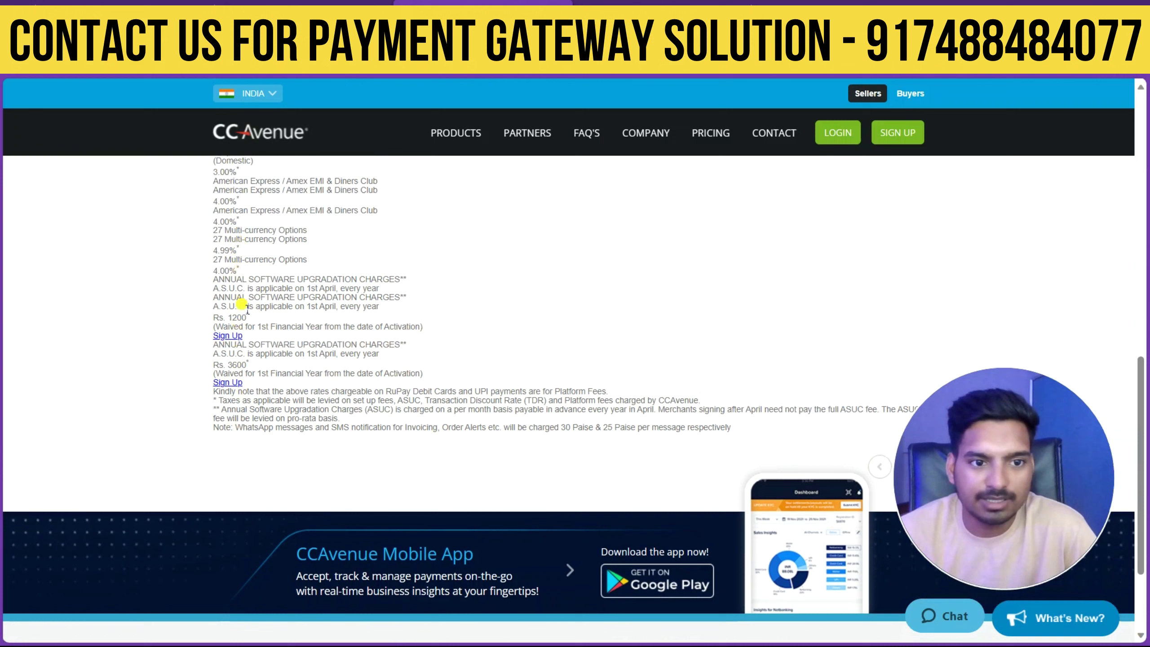
pyautogui.moveTo(211, 321); pyautogui.dragTo(259, 334)
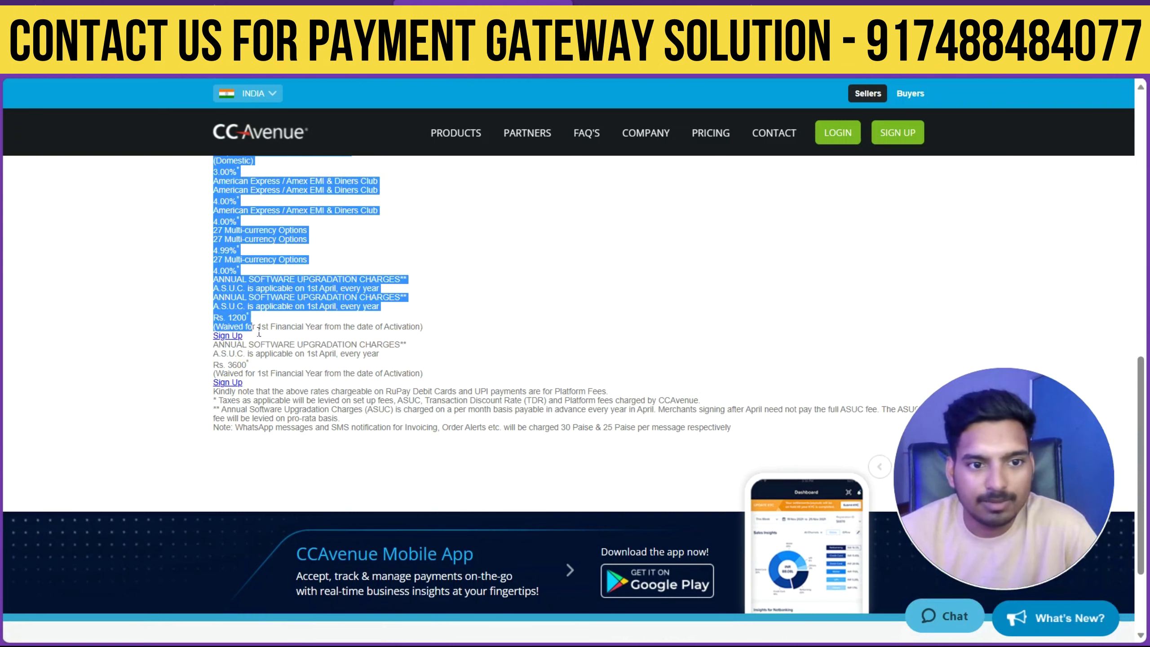
pyautogui.click(233, 322)
pyautogui.doubleClick(229, 320)
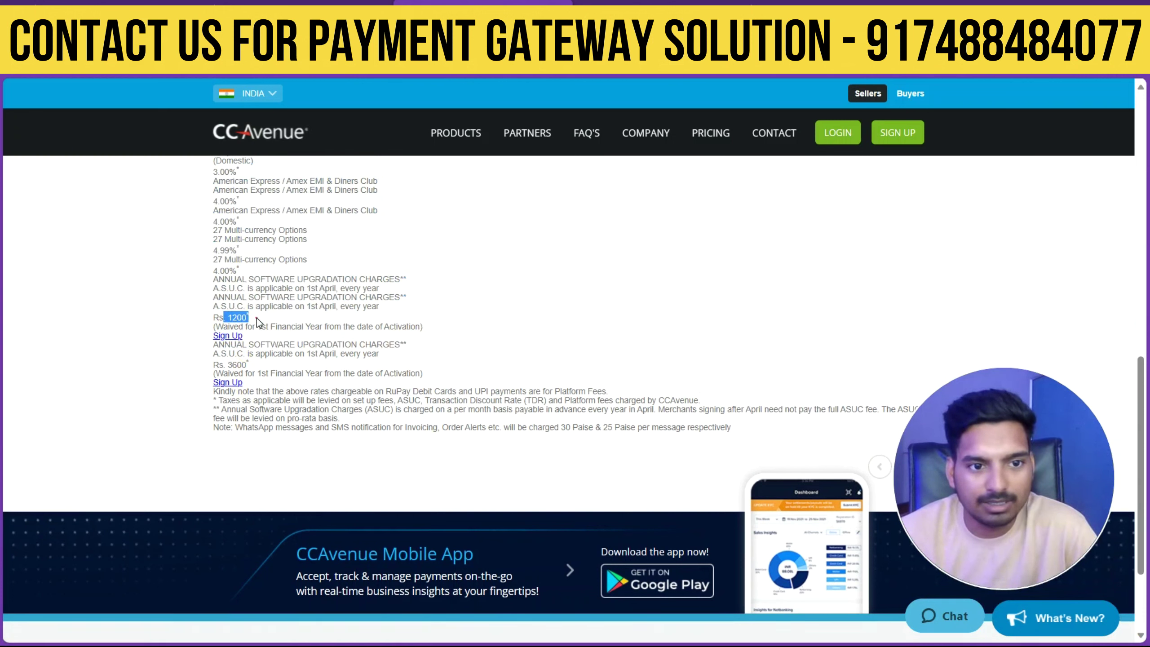
pyautogui.moveTo(226, 365); pyautogui.dragTo(271, 370)
pyautogui.click(272, 373)
pyautogui.click(370, 376)
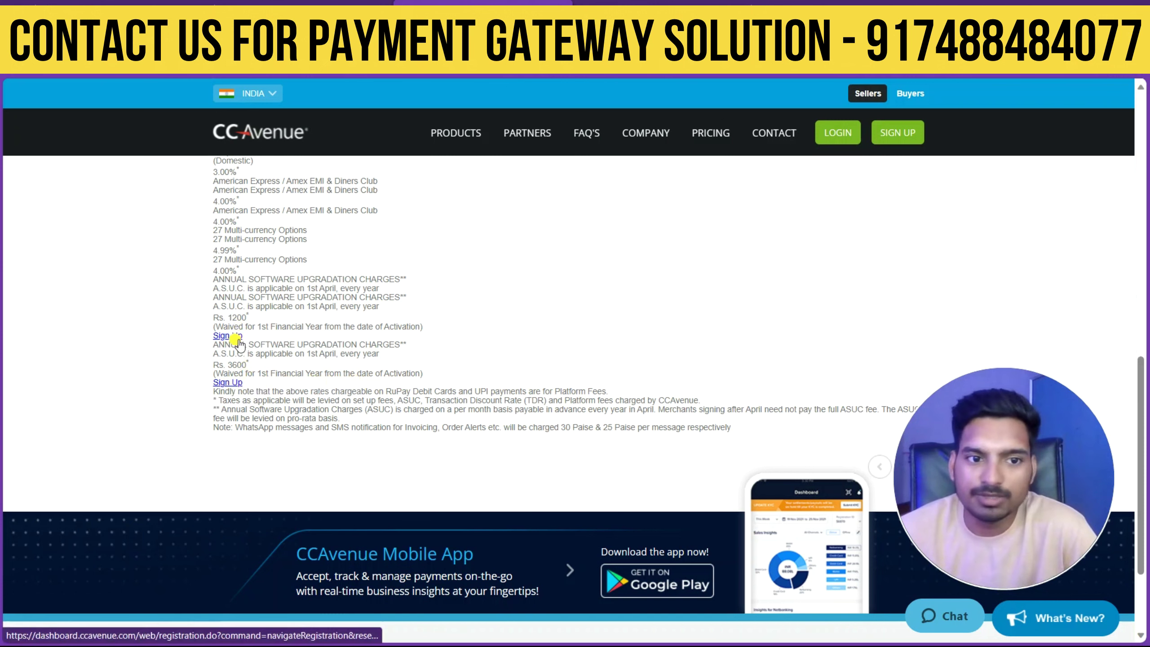
pyautogui.click(229, 383)
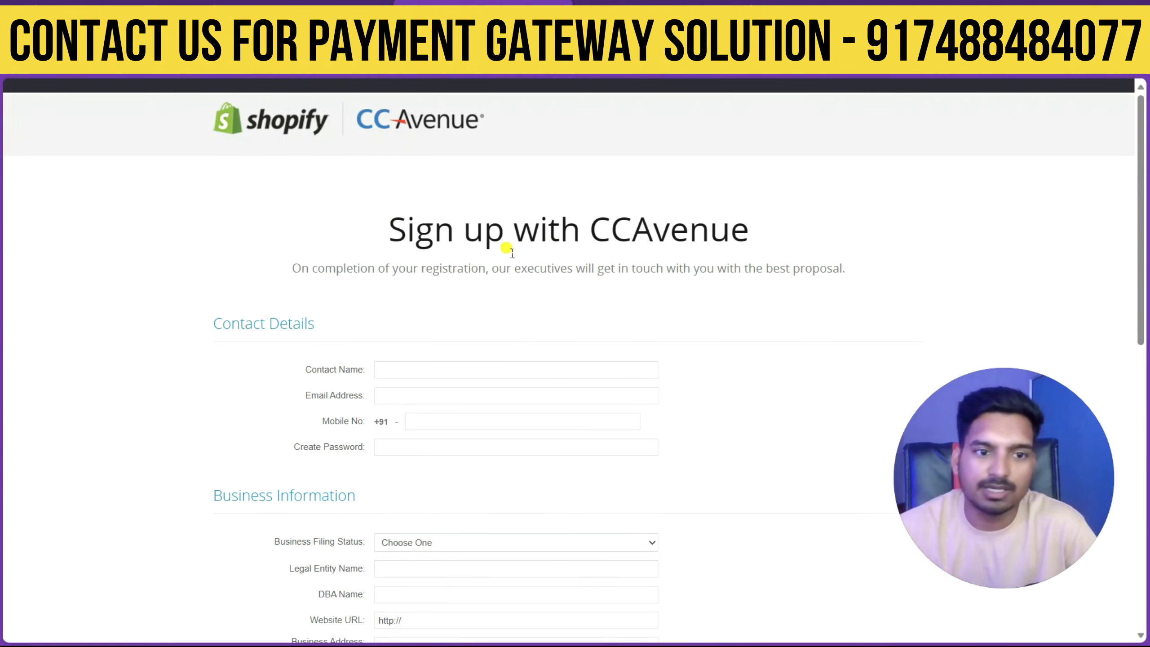
# Enter the contact's full name, e-mail address and mobile number under Contact Details.
pyautogui.scroll(-4, 487, 337)
pyautogui.click(410, 201)
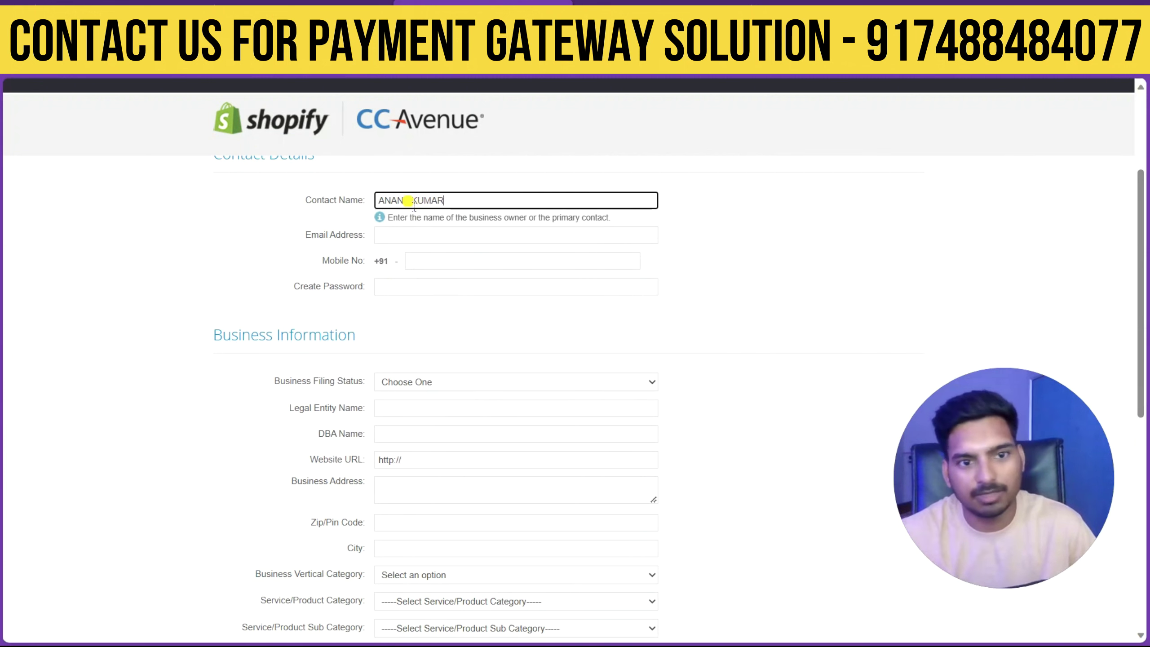
pyautogui.click(416, 242)
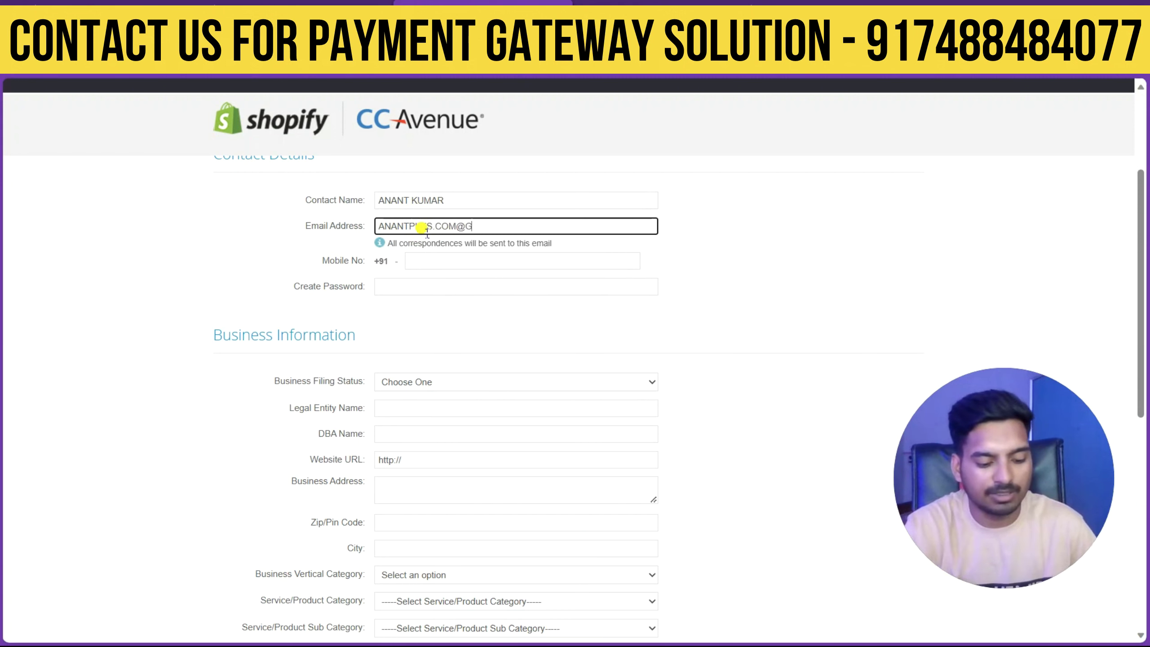
pyautogui.click(470, 262)
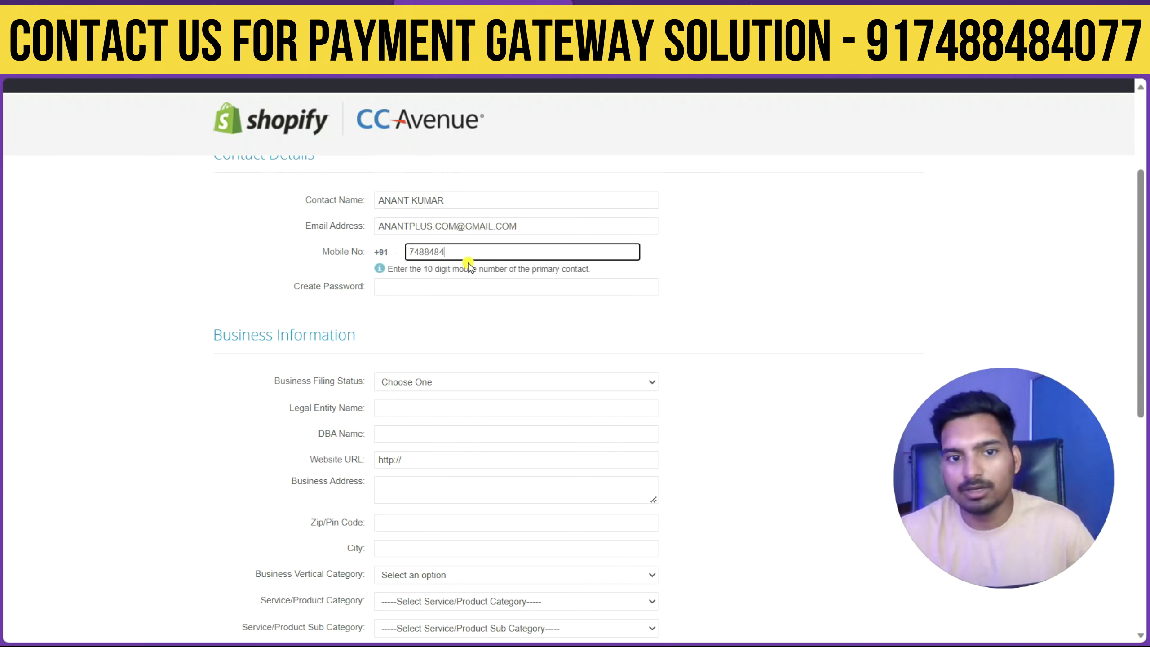
pyautogui.click(415, 286)
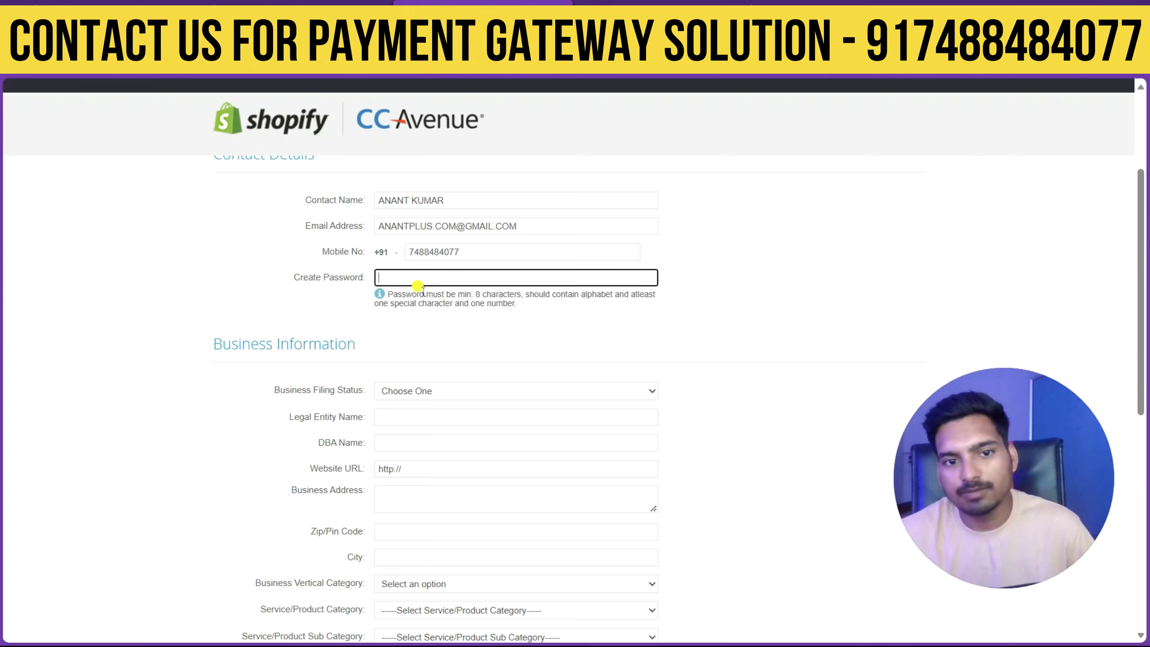
pyautogui.scroll(-2, 419, 310)
pyautogui.scroll(-2, 423, 293)
pyautogui.click(424, 226)
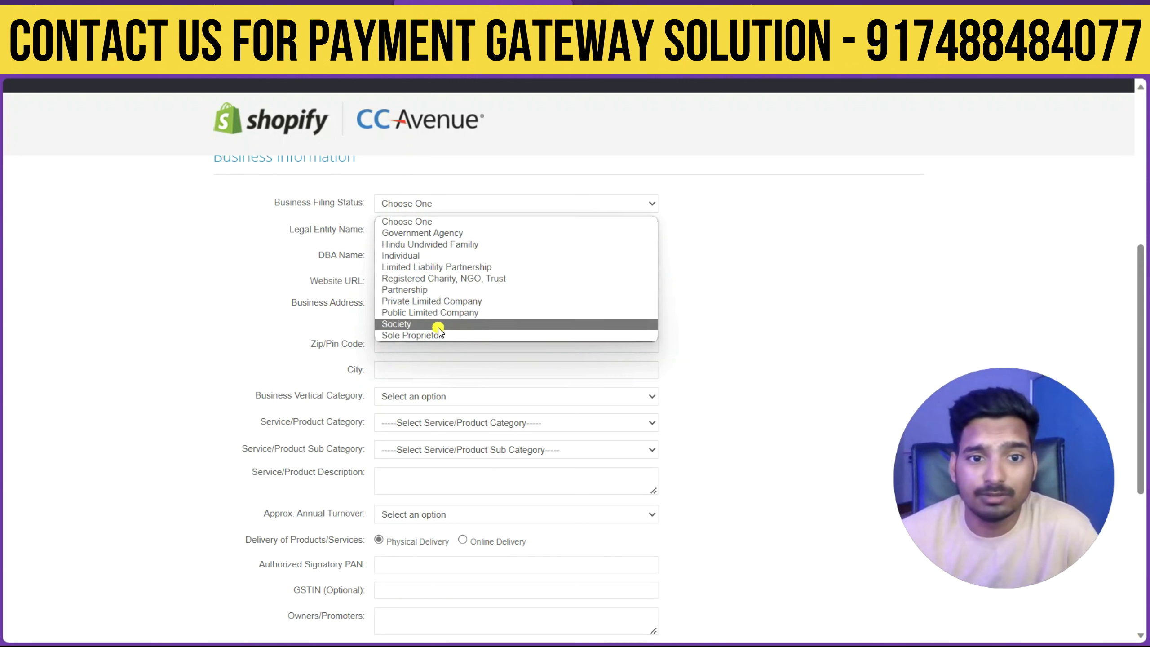
# Set filing status to Individual, enter the legal entity name and reuse it as DBA name.
pyautogui.click(431, 256)
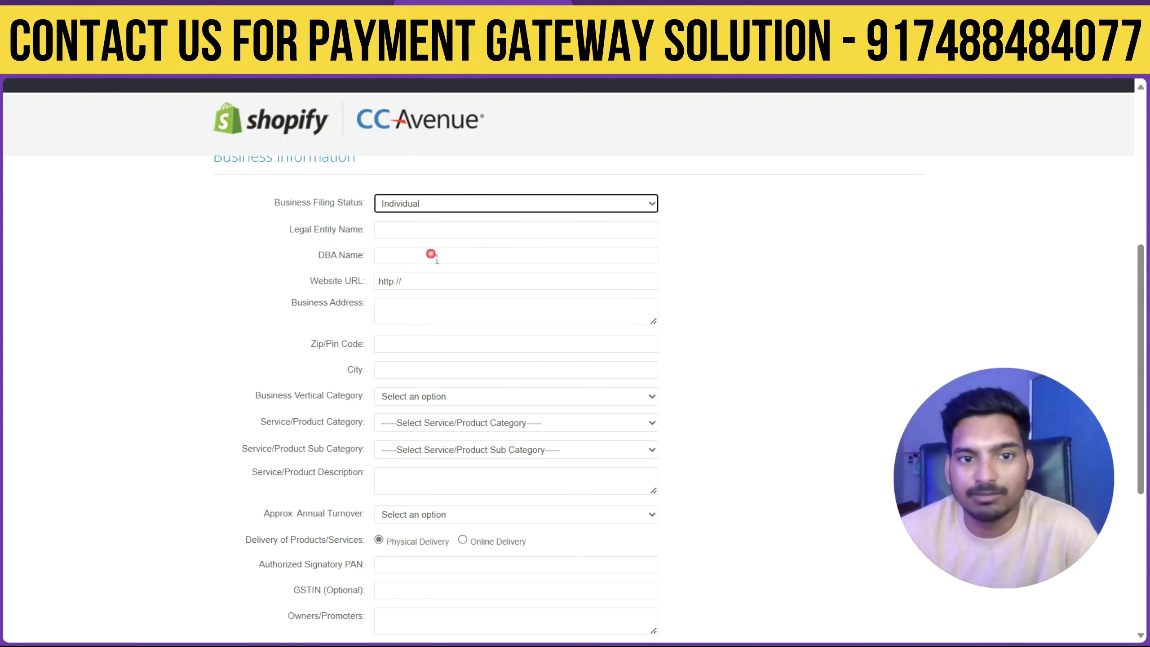
pyautogui.click(425, 232)
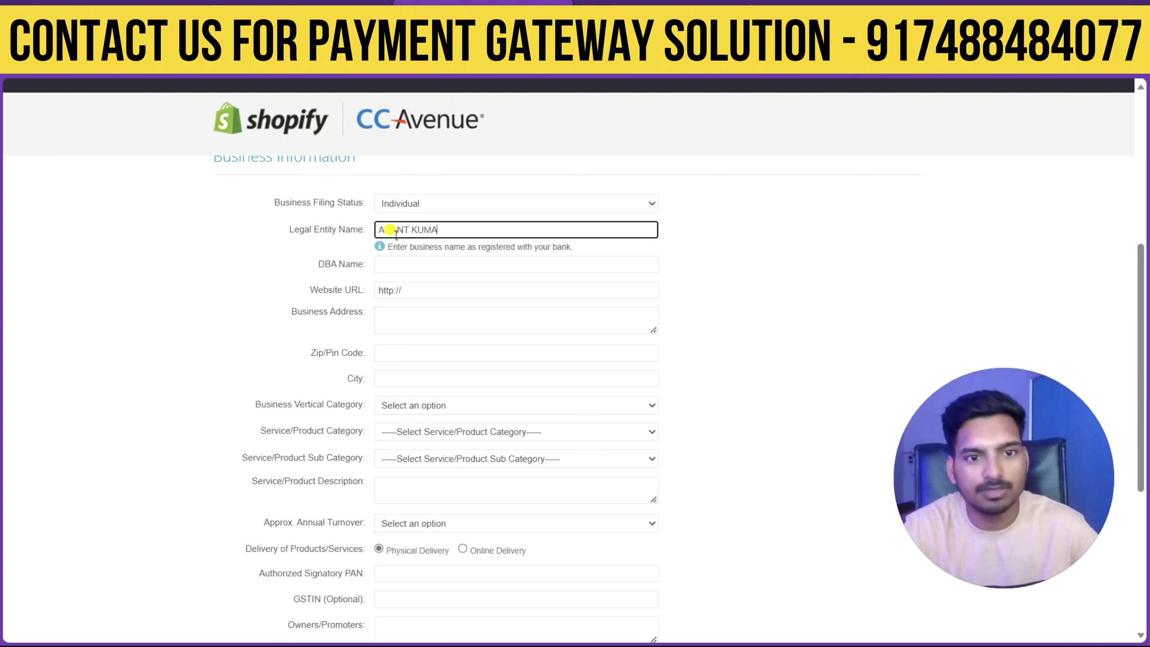
pyautogui.click(406, 265)
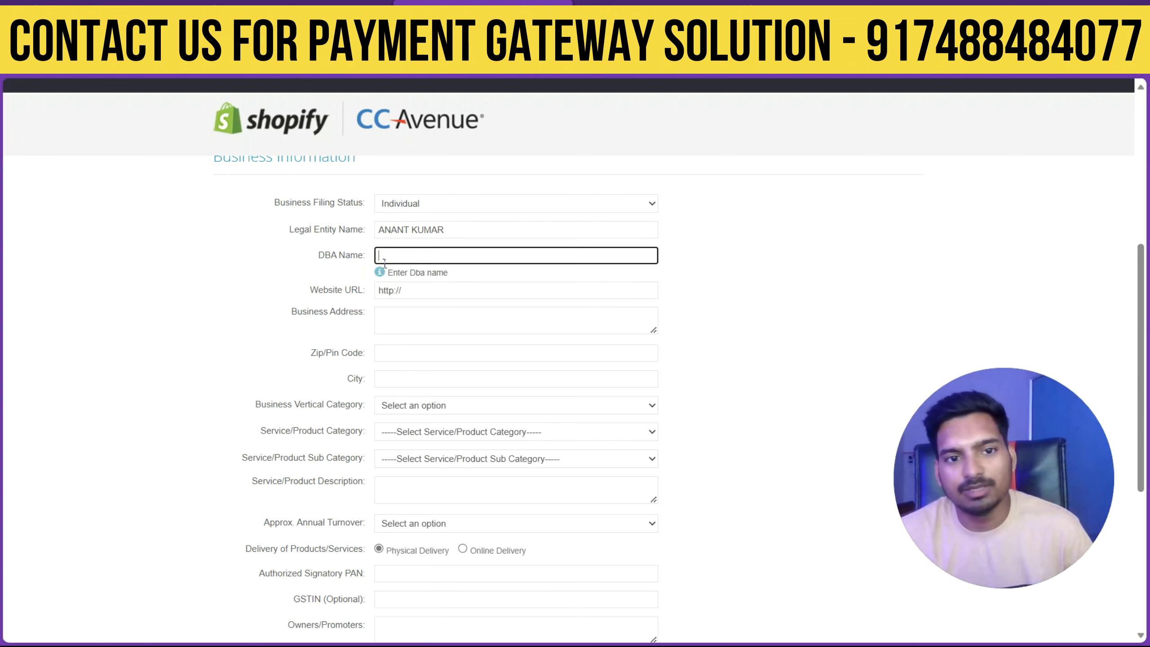
pyautogui.click(344, 229)
pyautogui.hotkey('ctrl', 'c')
pyautogui.click(398, 263)
pyautogui.hotkey('ctrl', 'v')
# Enter the website URL, then fill in the business address, pin code and city.
pyautogui.click(417, 293)
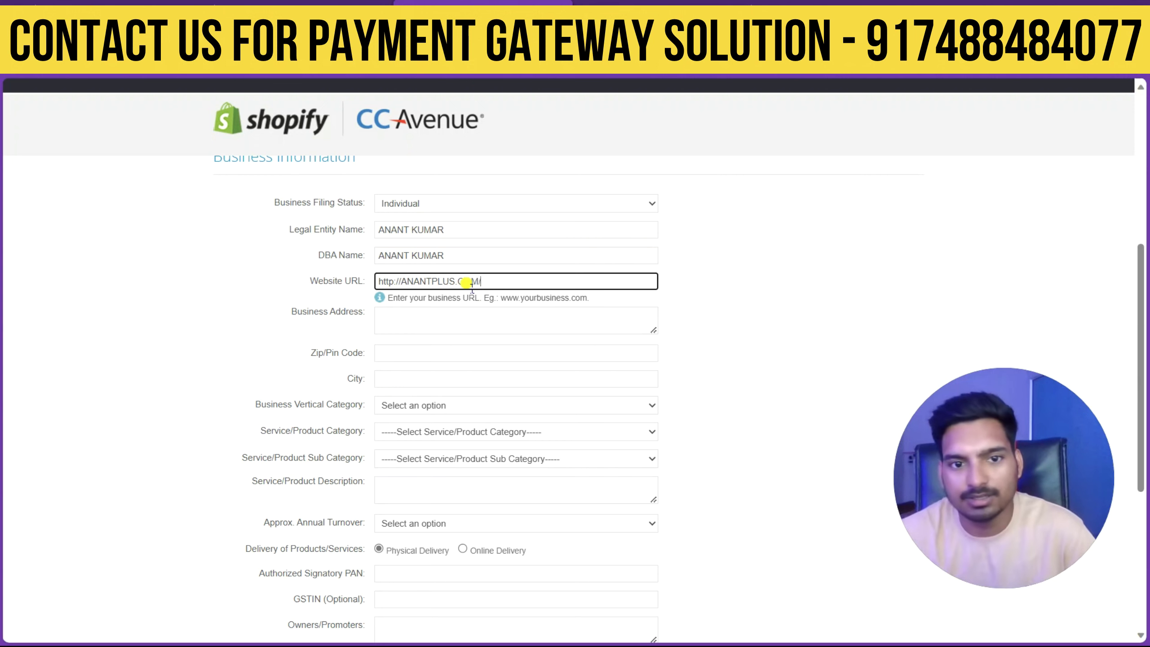
pyautogui.click(476, 321)
pyautogui.scroll(-2, 478, 320)
pyautogui.click(444, 263)
pyautogui.click(437, 290)
pyautogui.scroll(-2, 438, 292)
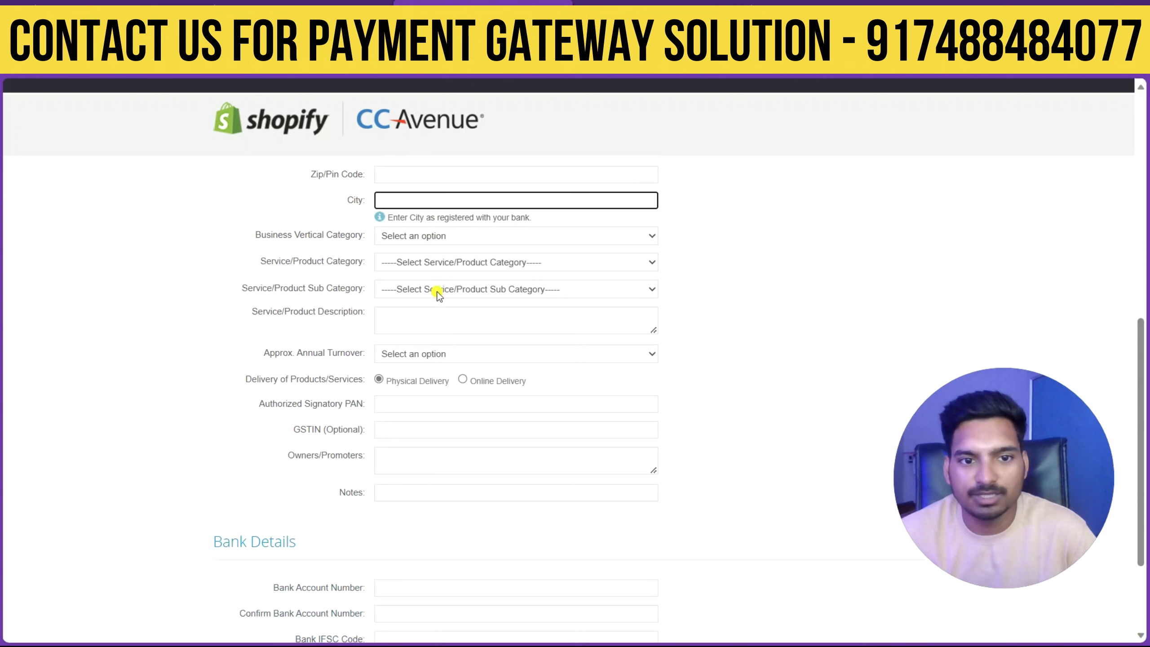
# Choose E-Commerce vertical, Education category and Educational Services sub-category.
pyautogui.click(425, 229)
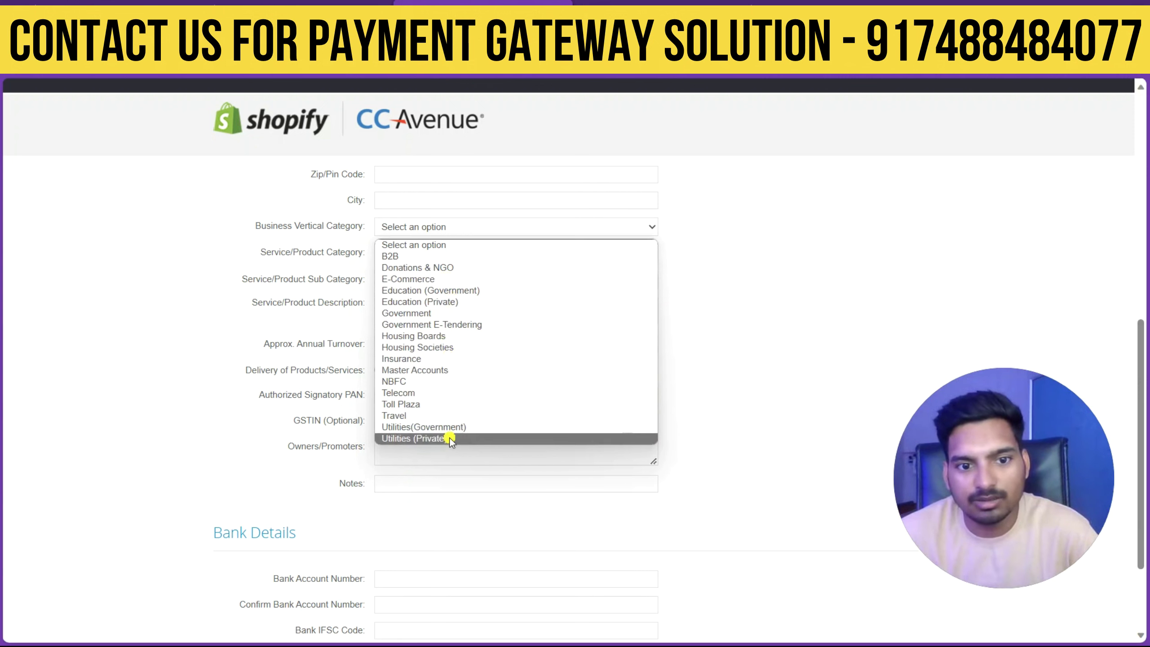
pyautogui.click(429, 279)
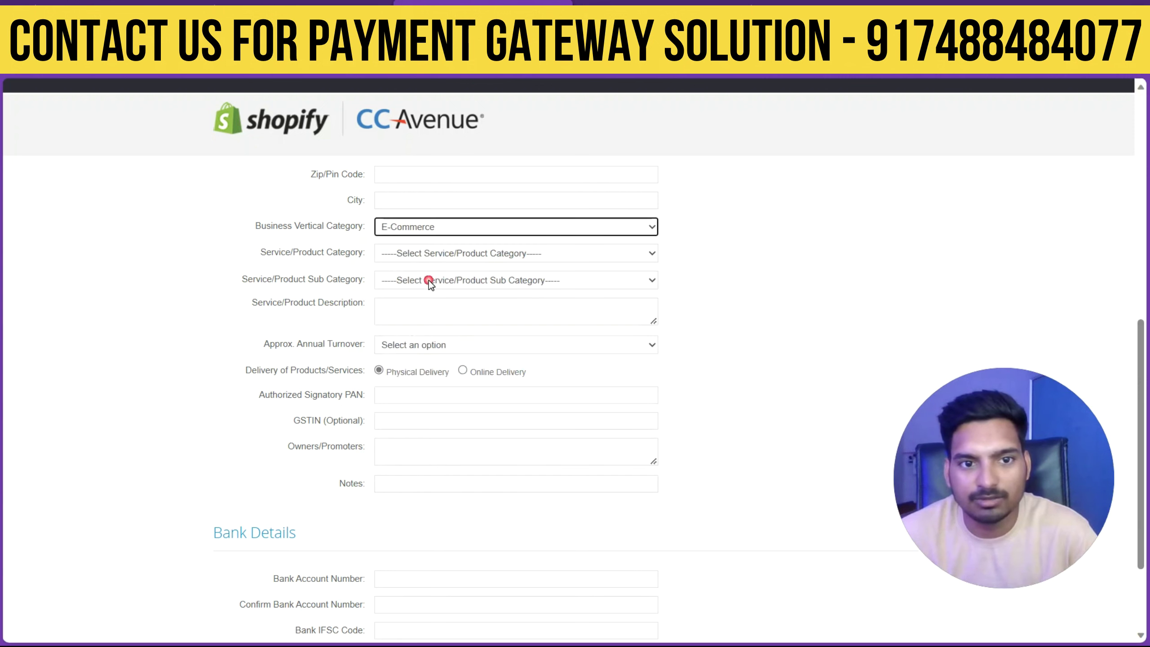
pyautogui.click(430, 253)
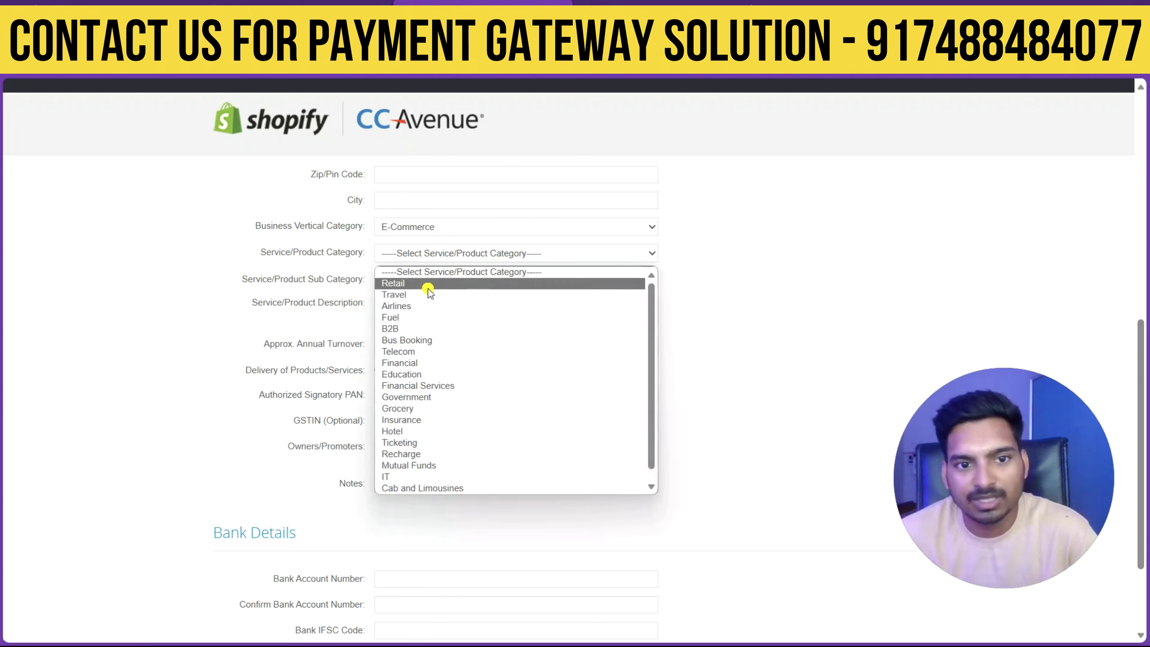
pyautogui.click(449, 374)
pyautogui.click(436, 282)
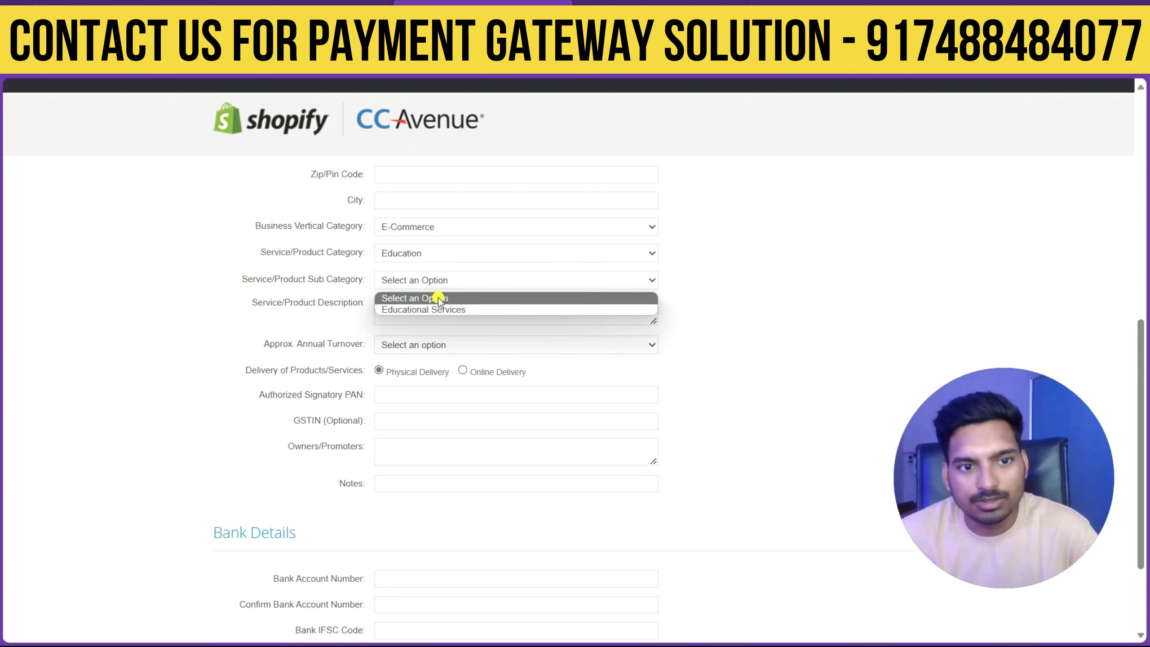
pyautogui.click(450, 310)
# Add the service description and set annual turnover to 0 (New Business).
pyautogui.scroll(-2, 456, 313)
pyautogui.click(431, 232)
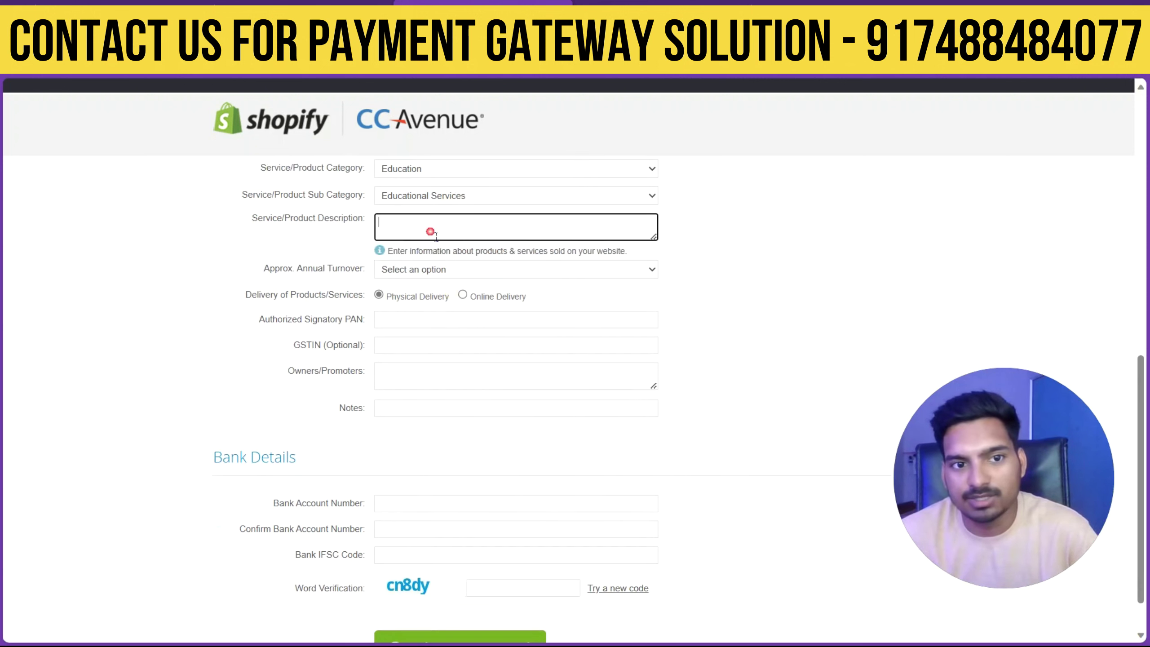
pyautogui.click(431, 270)
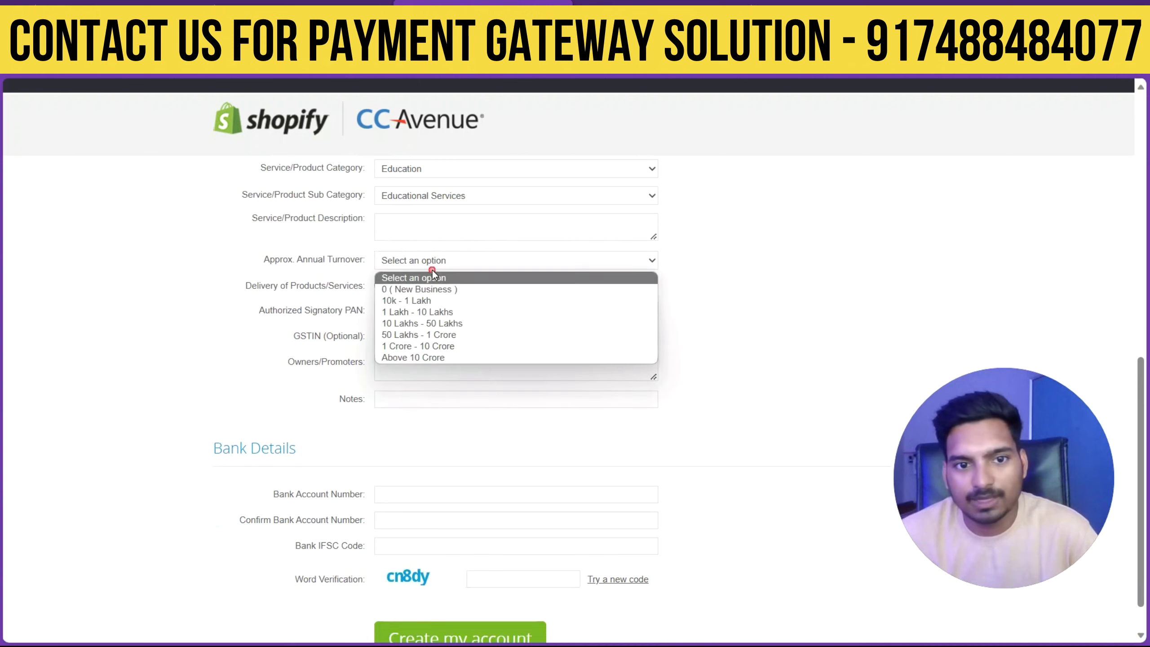
pyautogui.click(446, 291)
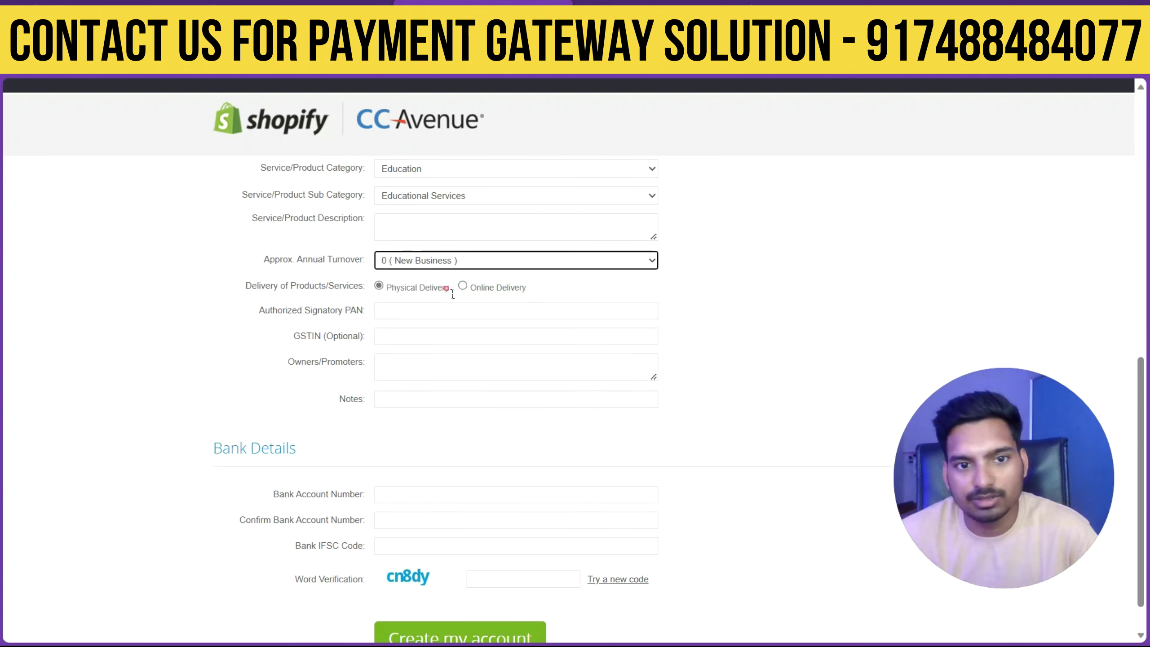
# Fill in PAN, GSTIN, owner details, notes and bank account, then enter the OTP.
pyautogui.scroll(-1, 444, 295)
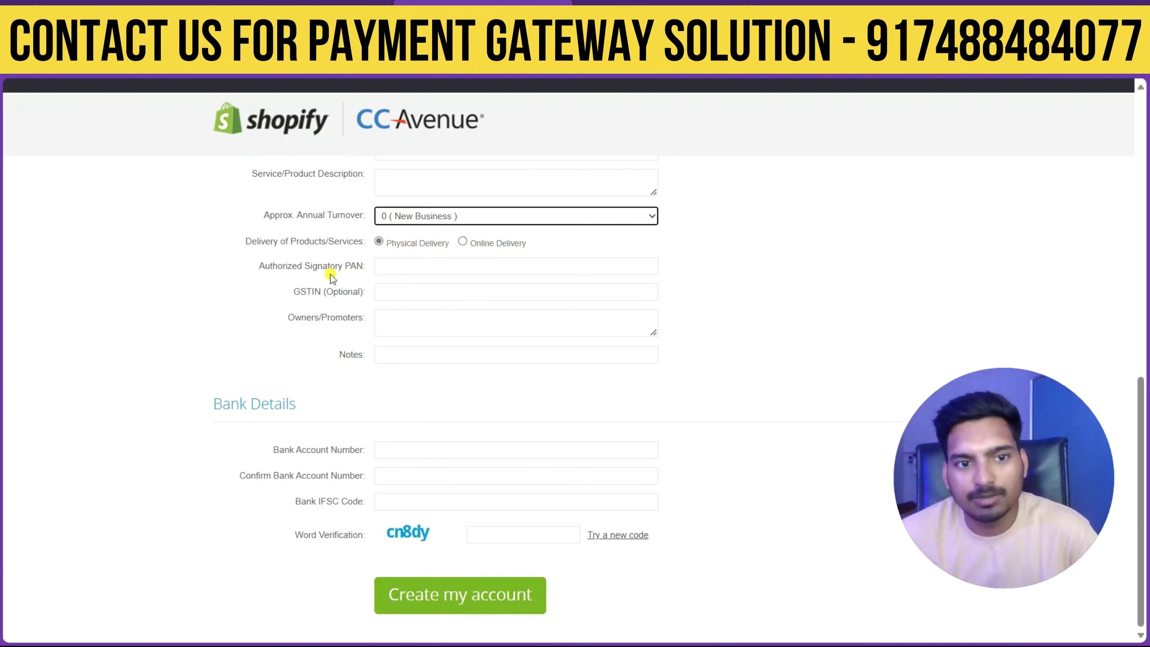
pyautogui.click(438, 271)
pyautogui.click(437, 302)
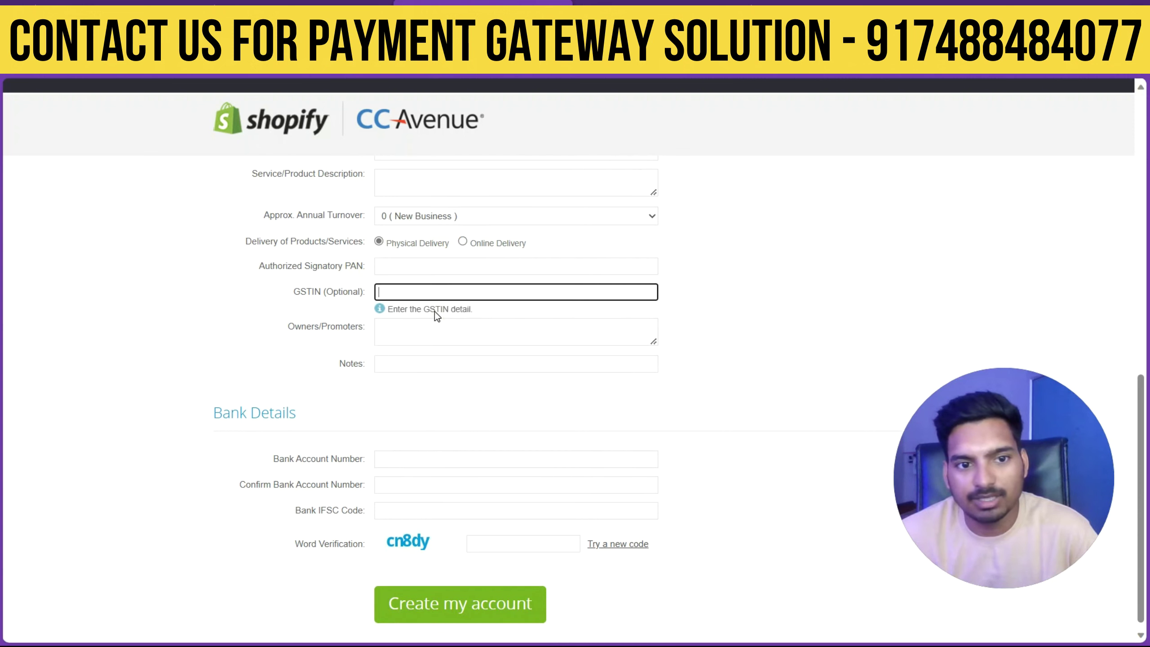
pyautogui.click(439, 336)
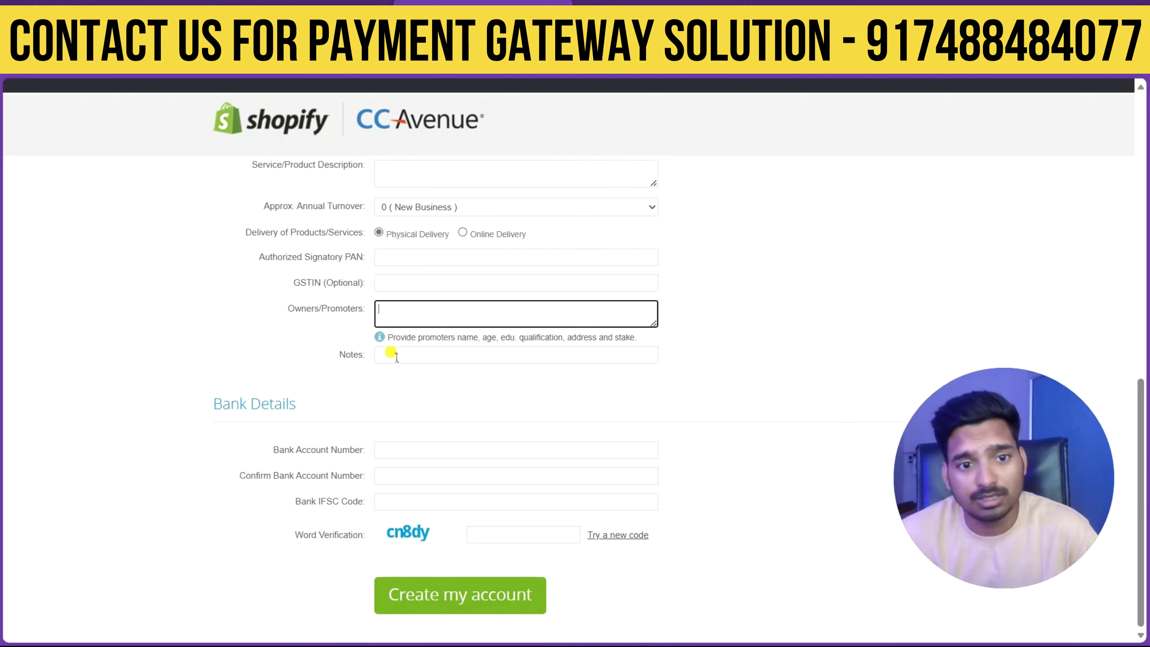
pyautogui.click(453, 353)
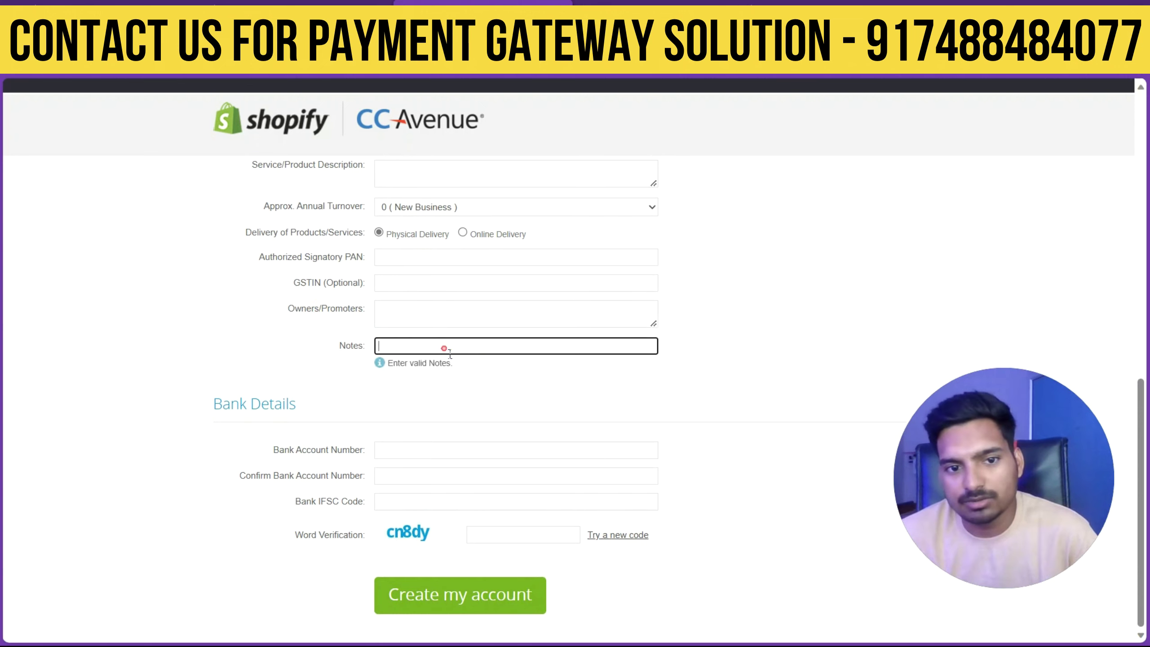
pyautogui.click(403, 474)
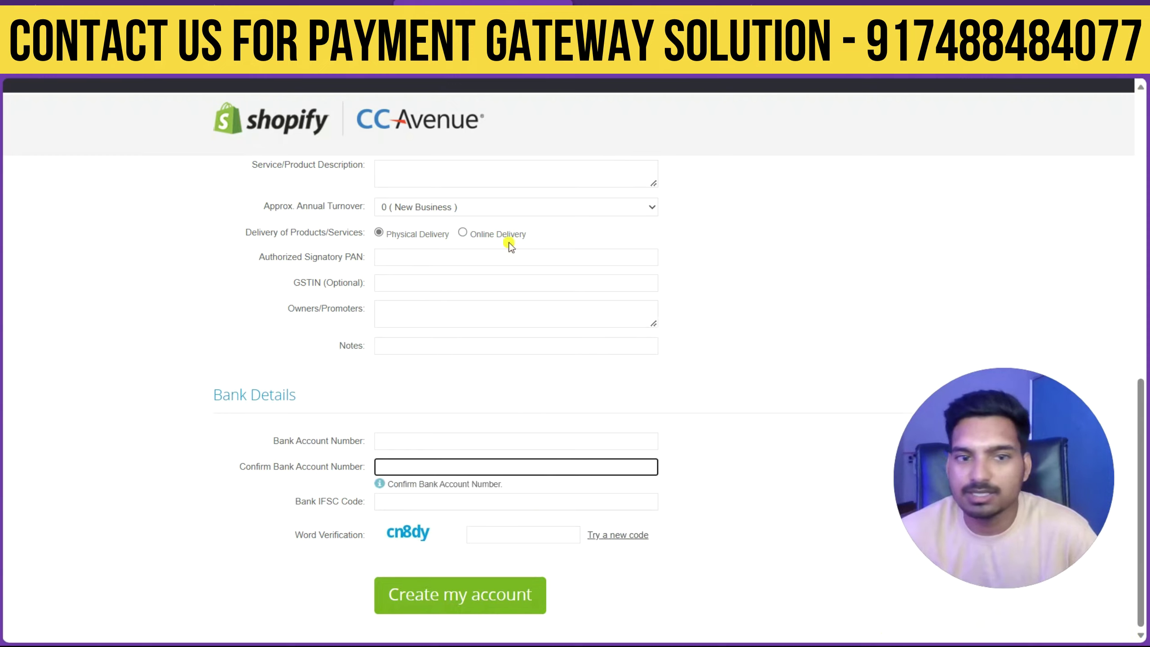
pyautogui.scroll(6, 518, 267)
pyautogui.scroll(-6, 521, 271)
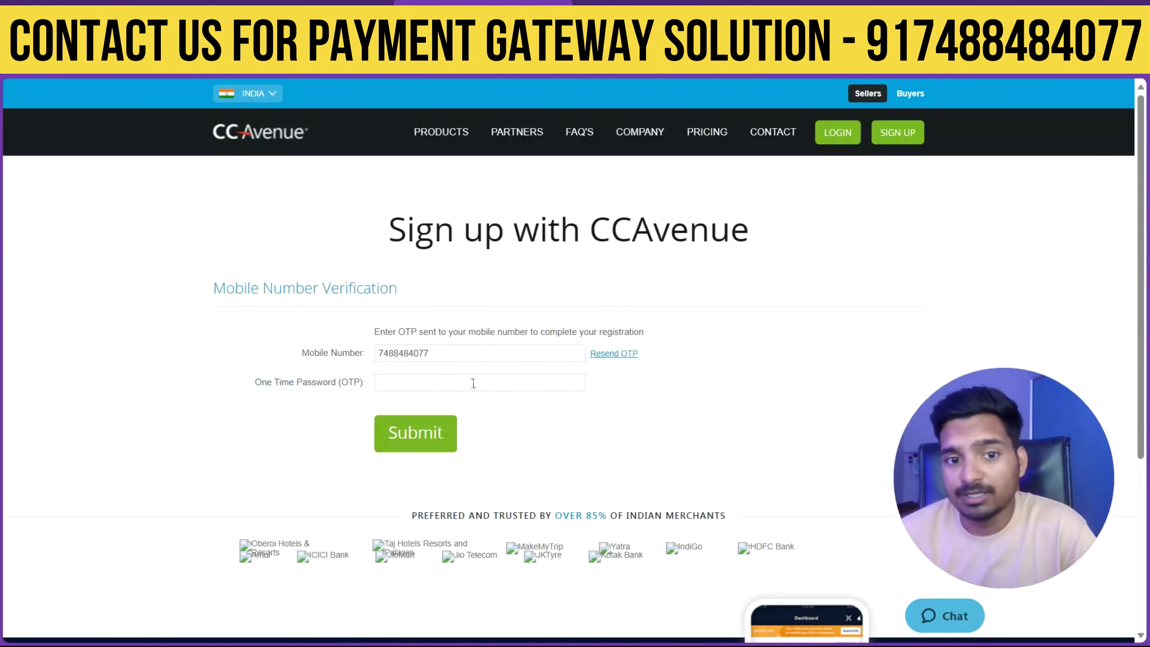
pyautogui.click(473, 383)
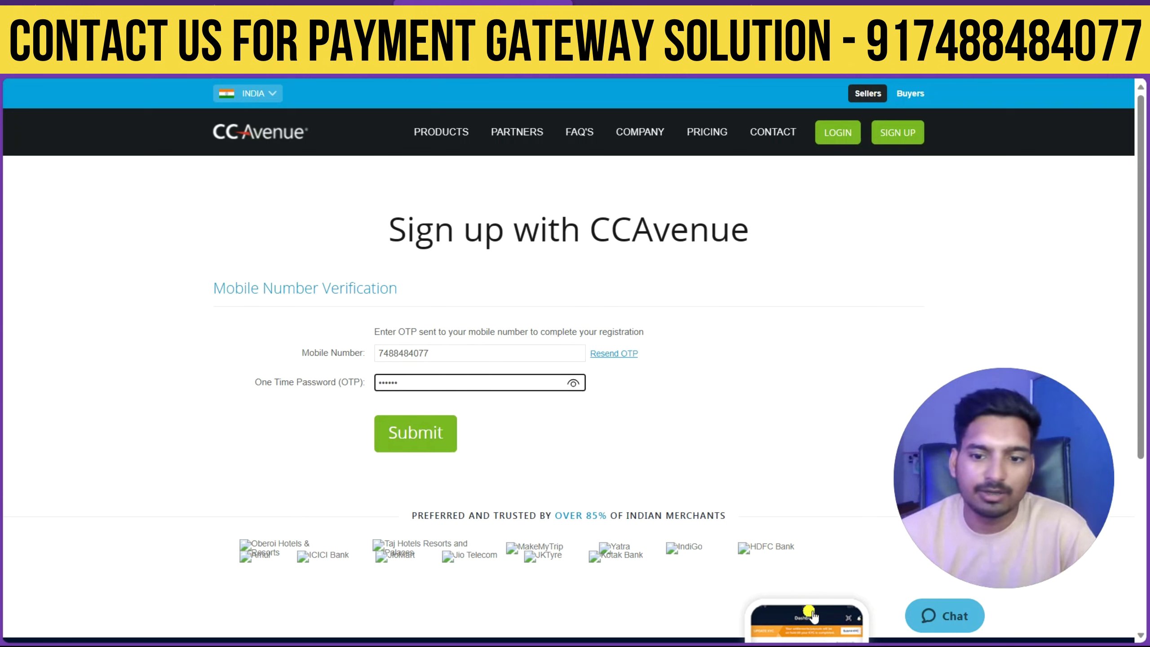
# Submit the one-time password and review the registration thank-you confirmation.
pyautogui.press('Return')
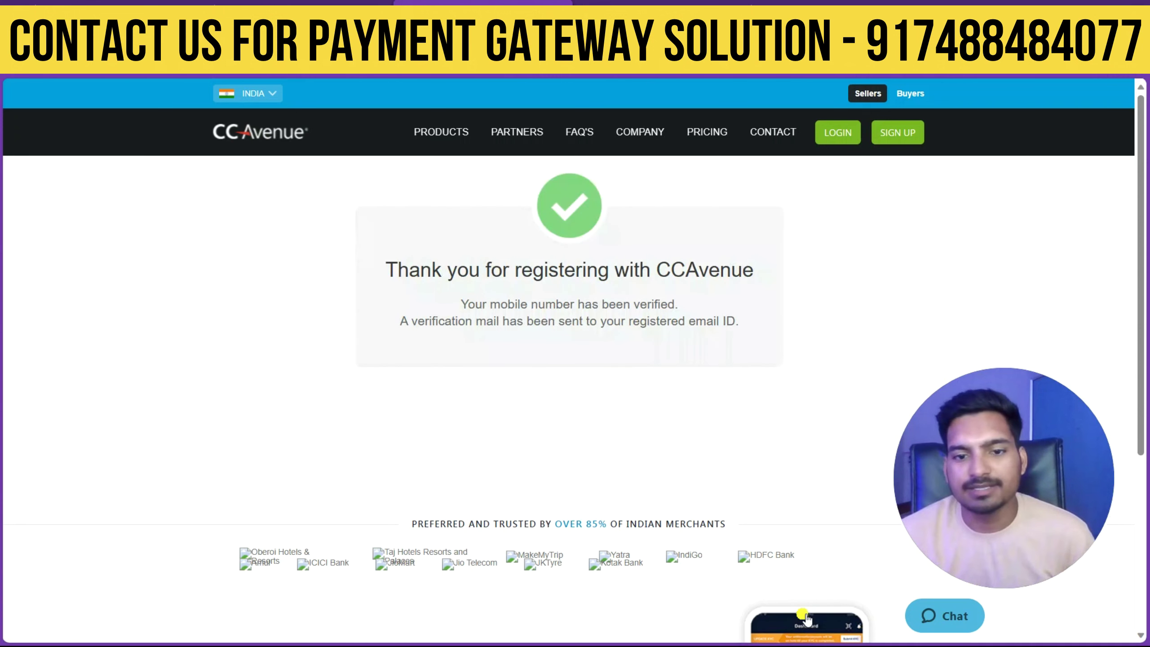
pyautogui.moveTo(447, 274); pyautogui.dragTo(745, 272)
pyautogui.moveTo(448, 299); pyautogui.dragTo(756, 325)
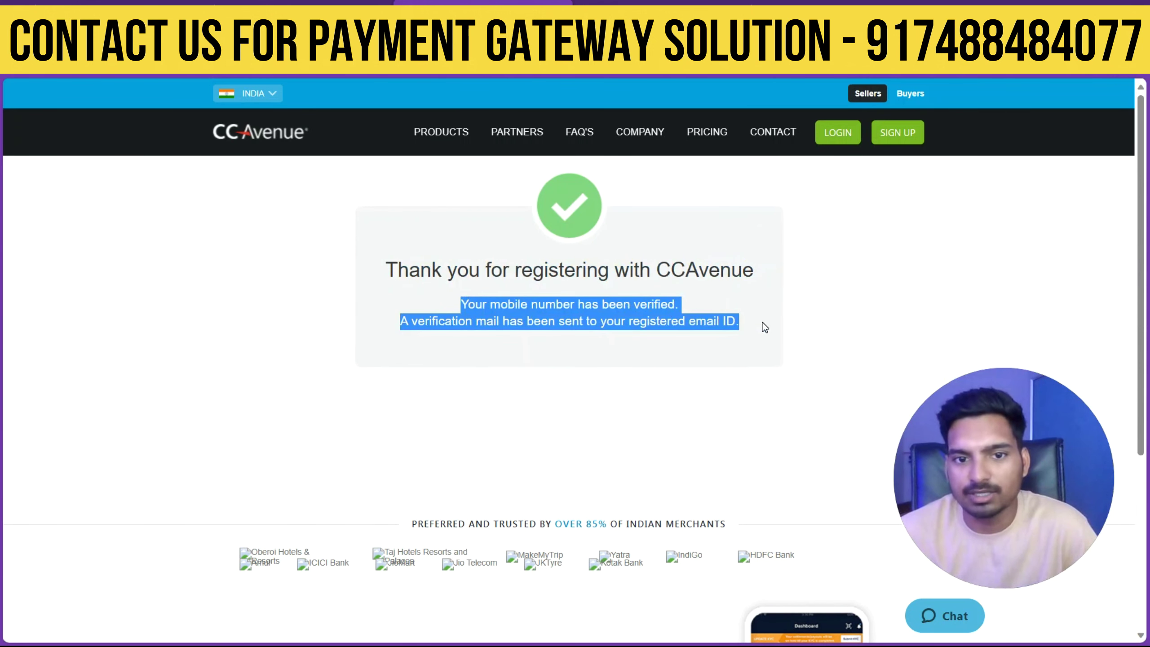
pyautogui.click(652, 361)
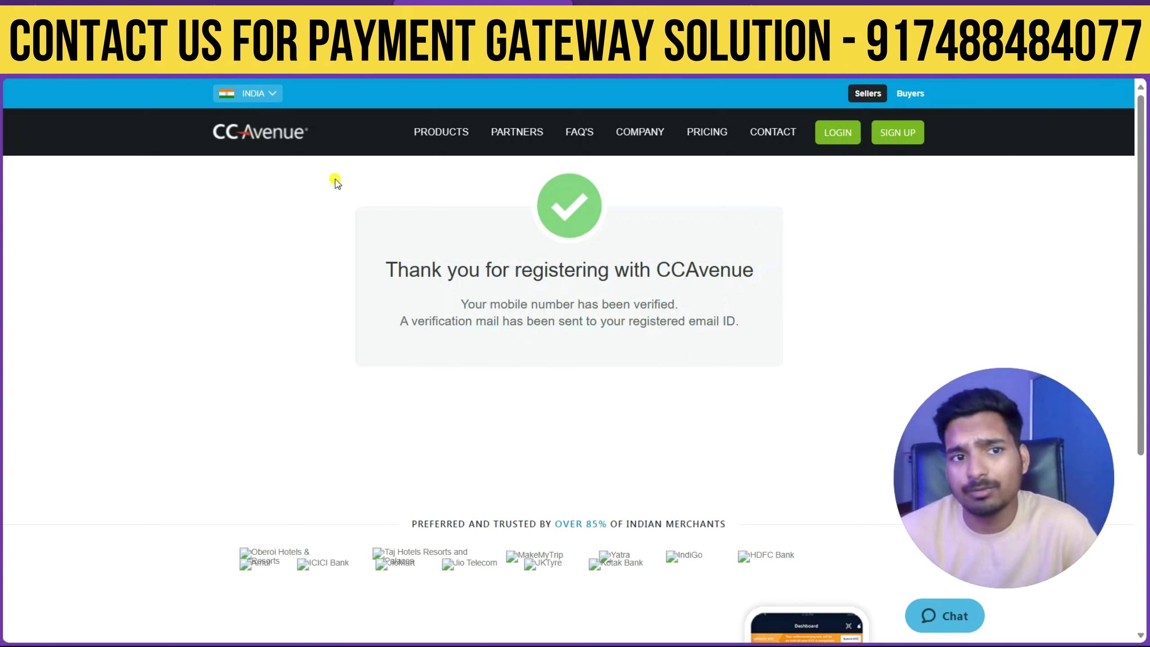
pyautogui.click(283, 131)
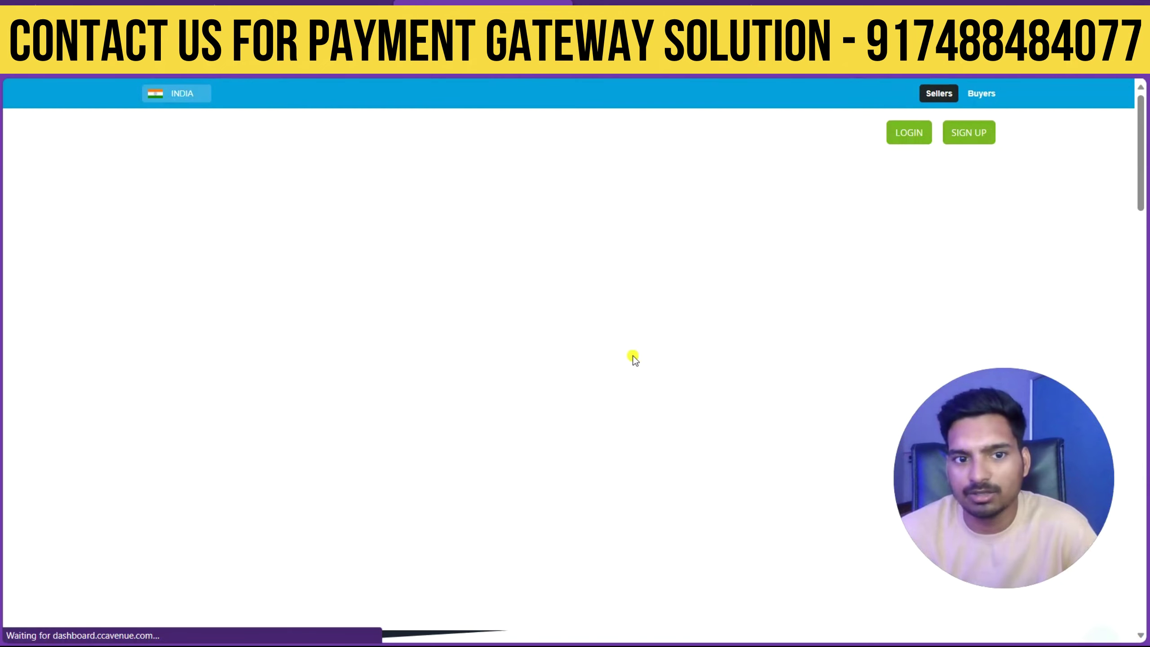
# Open the Merchant Login page and start entering the username.
pyautogui.click(908, 137)
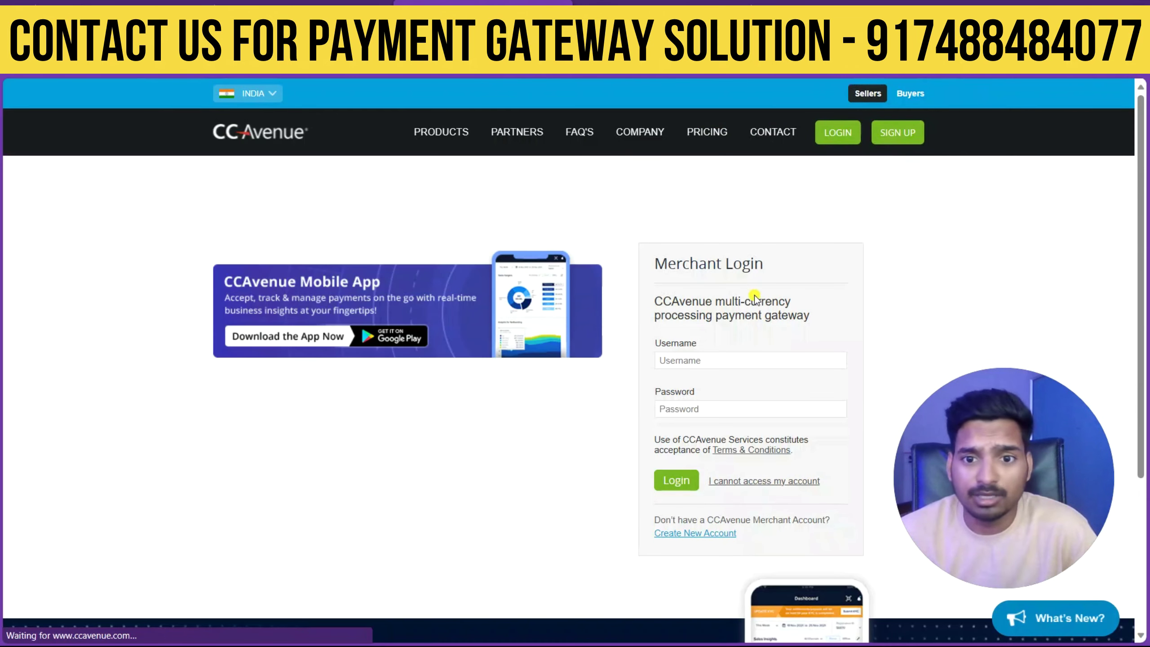
pyautogui.click(725, 364)
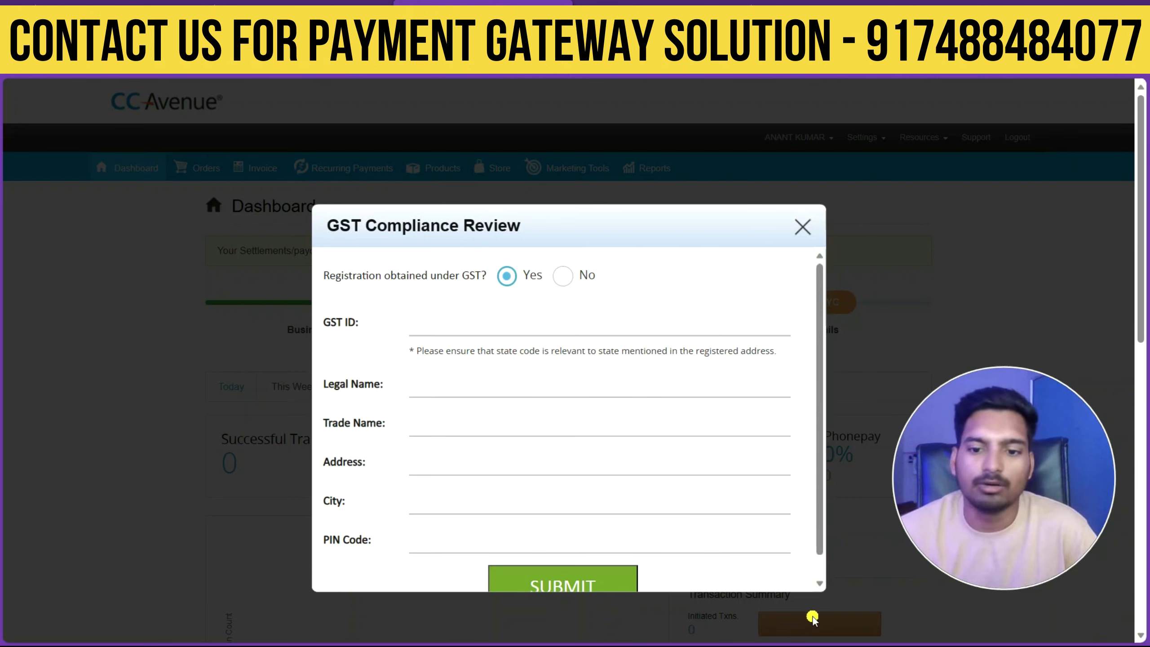
# Answer No to GST registration, submit the review, and close the success message.
pyautogui.press('Right')
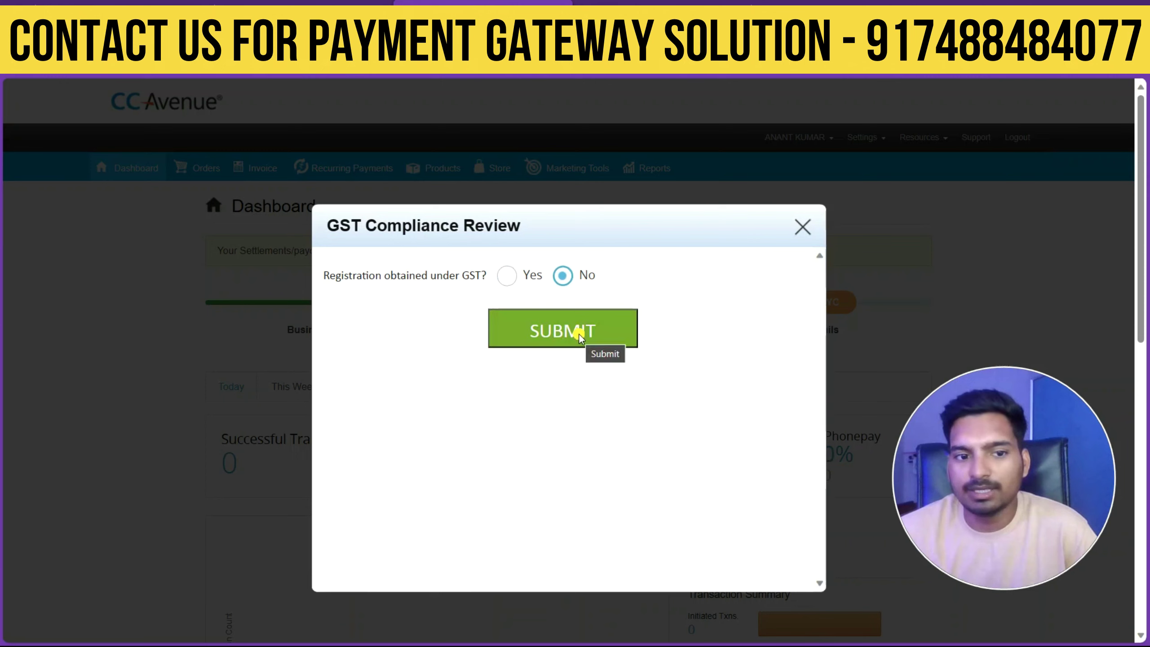
pyautogui.click(578, 330)
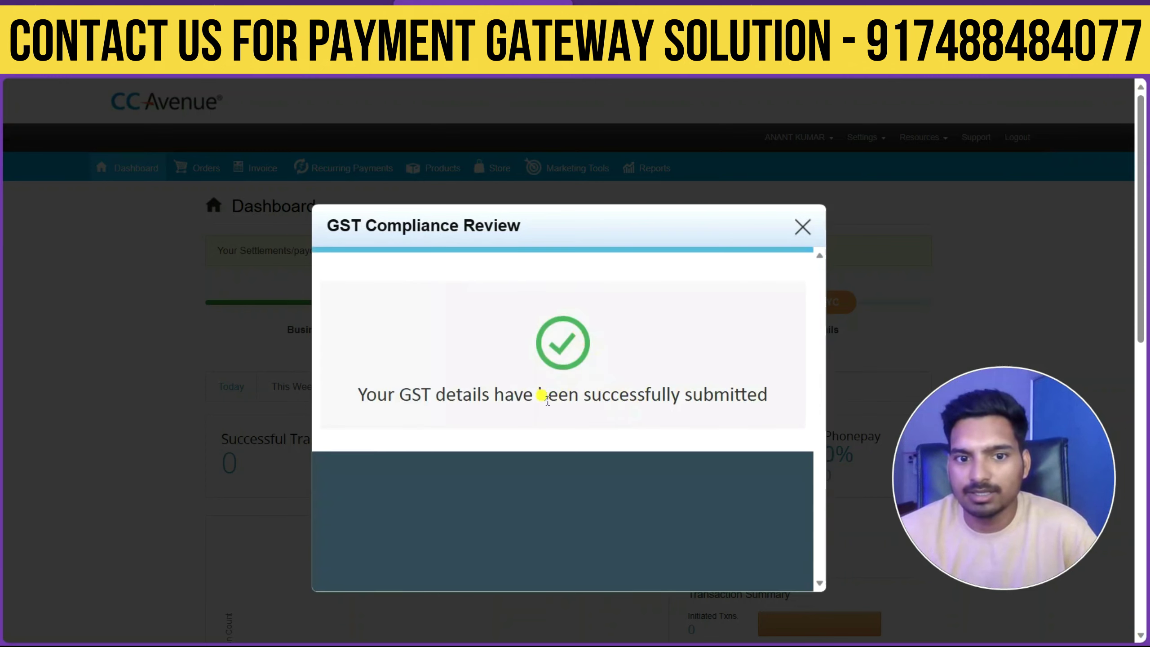
pyautogui.scroll(-6, 639, 449)
pyautogui.scroll(5, 810, 476)
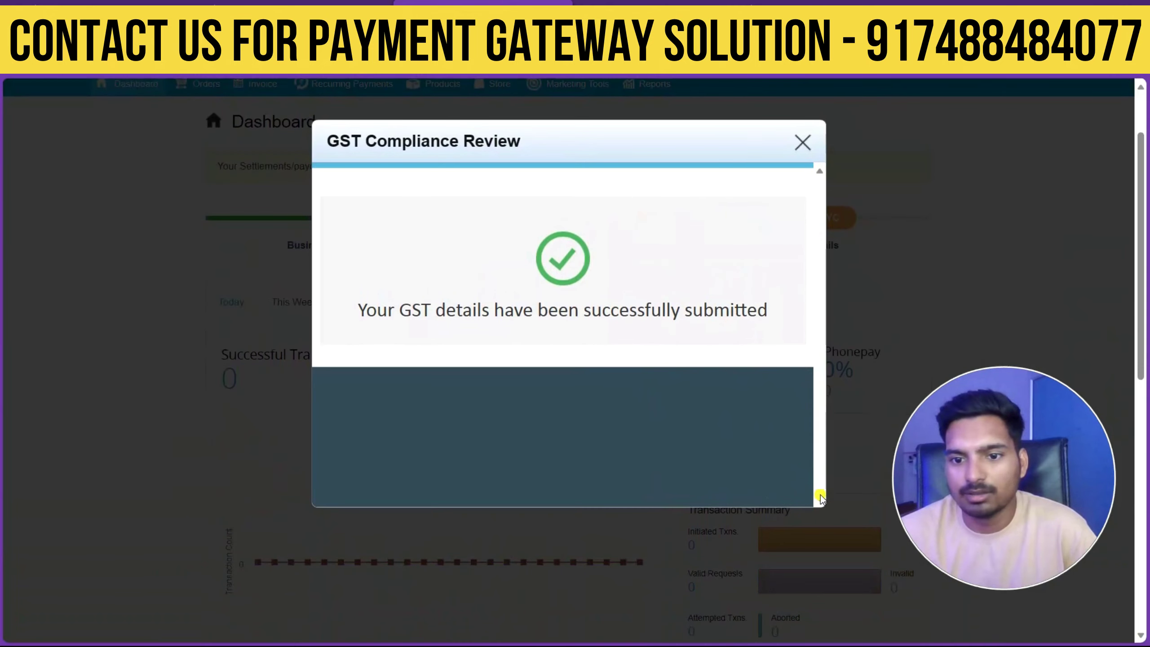
pyautogui.moveTo(606, 353); pyautogui.dragTo(656, 270)
pyautogui.scroll(-7, 658, 316)
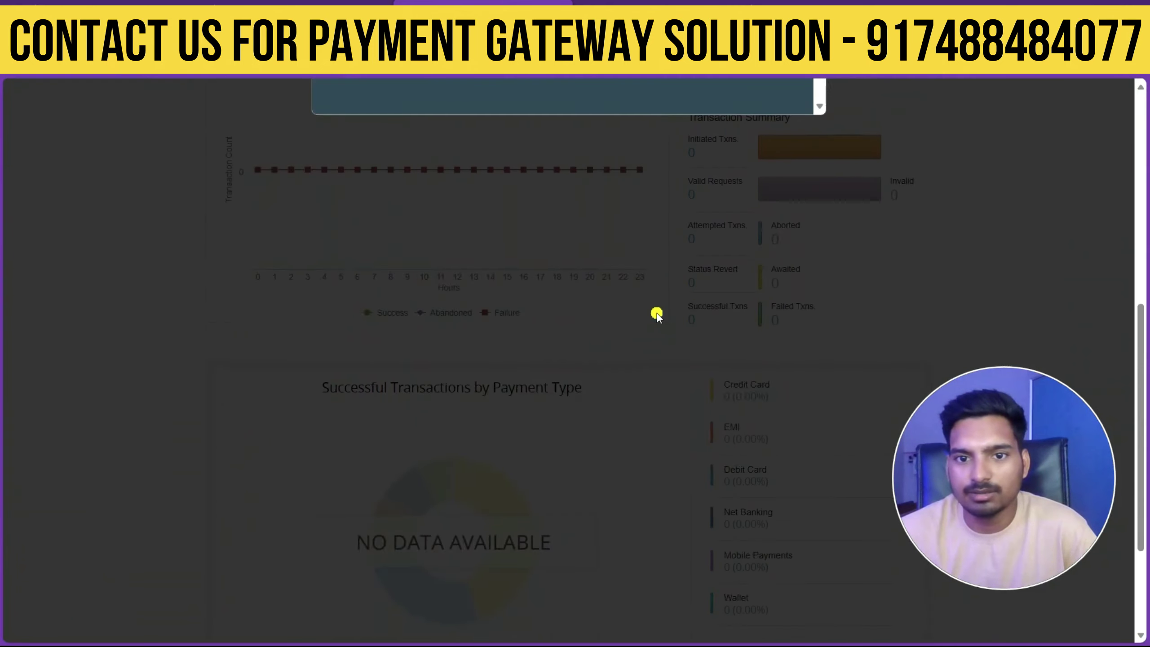
pyautogui.scroll(8, 686, 313)
pyautogui.click(799, 227)
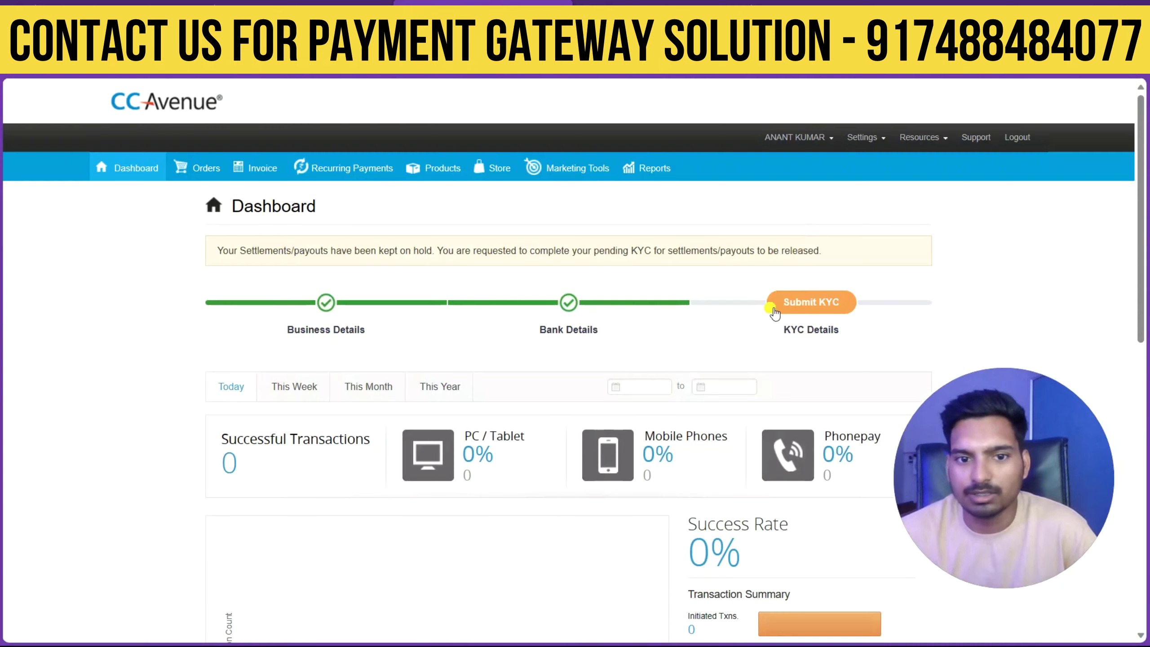
# Begin KYC submission, change the agreement method from Digital Signature to e-Sign, and launch Aadhaar e-Sign.
pyautogui.click(827, 311)
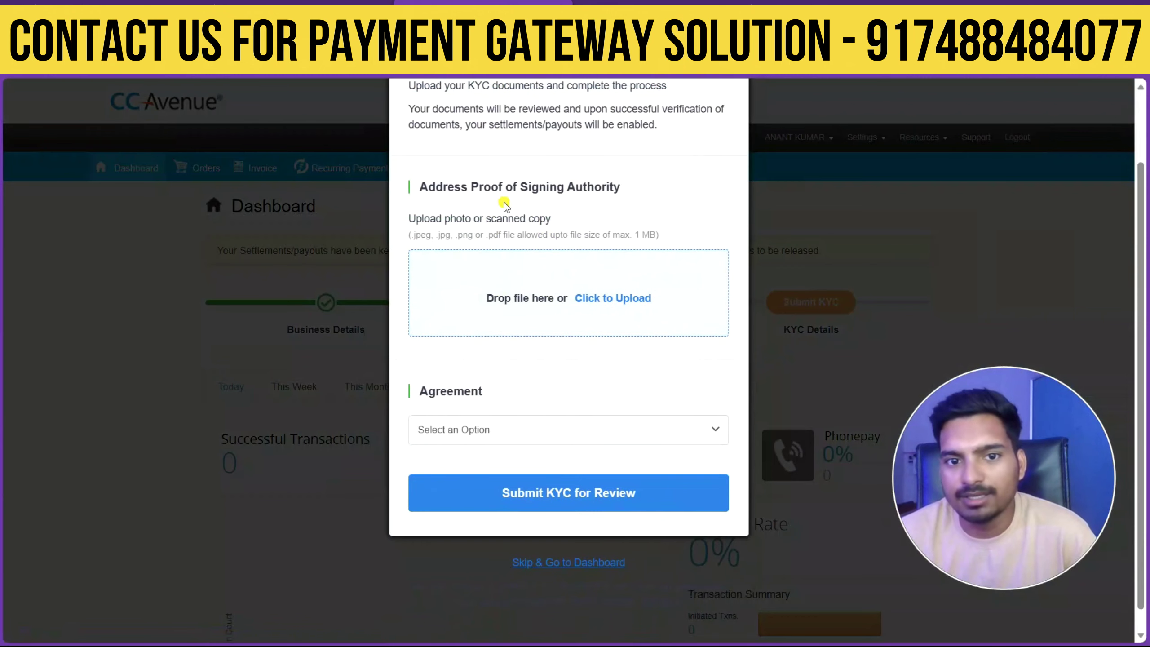
pyautogui.click(535, 436)
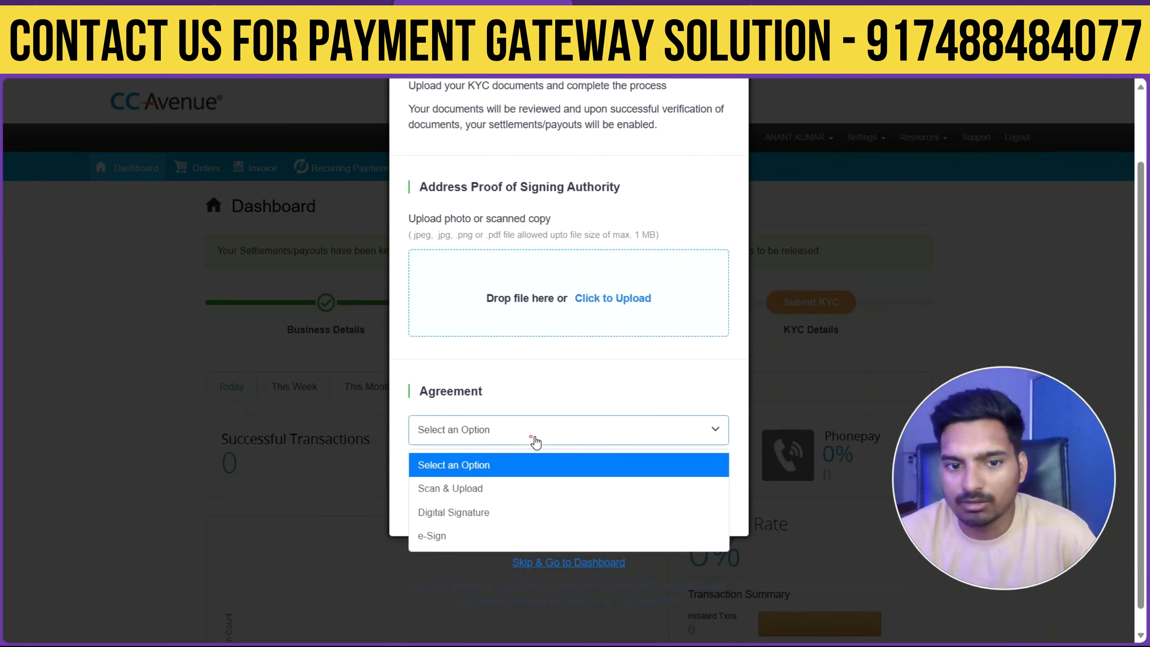
pyautogui.scroll(-1, 527, 494)
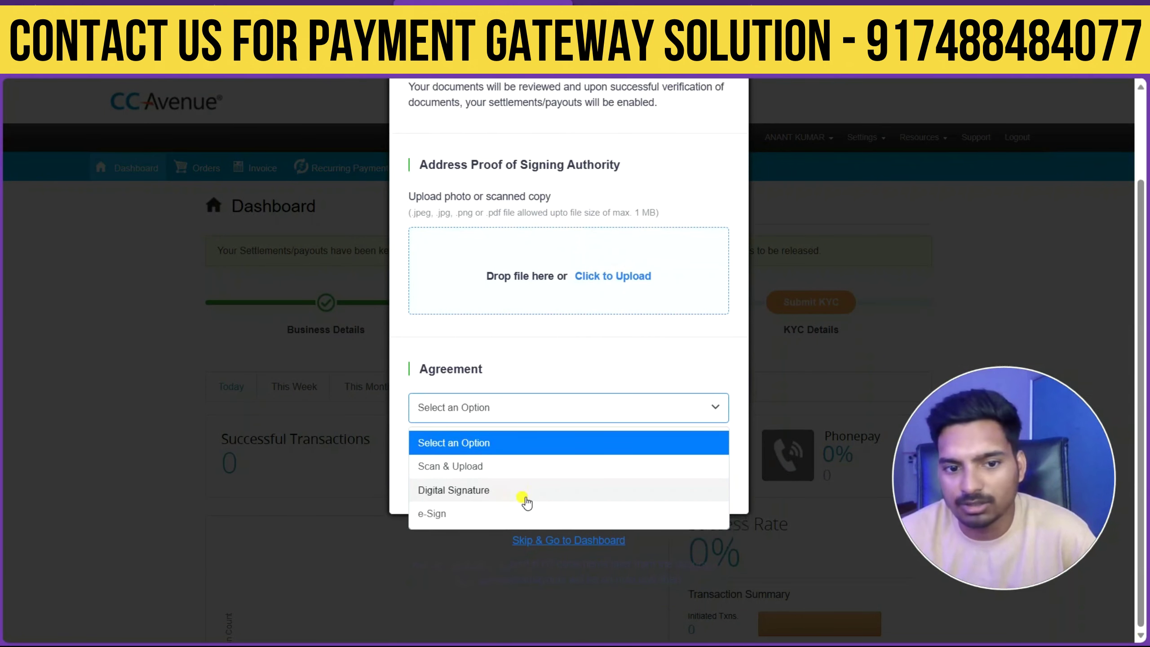
pyautogui.click(525, 500)
pyautogui.scroll(-3, 511, 480)
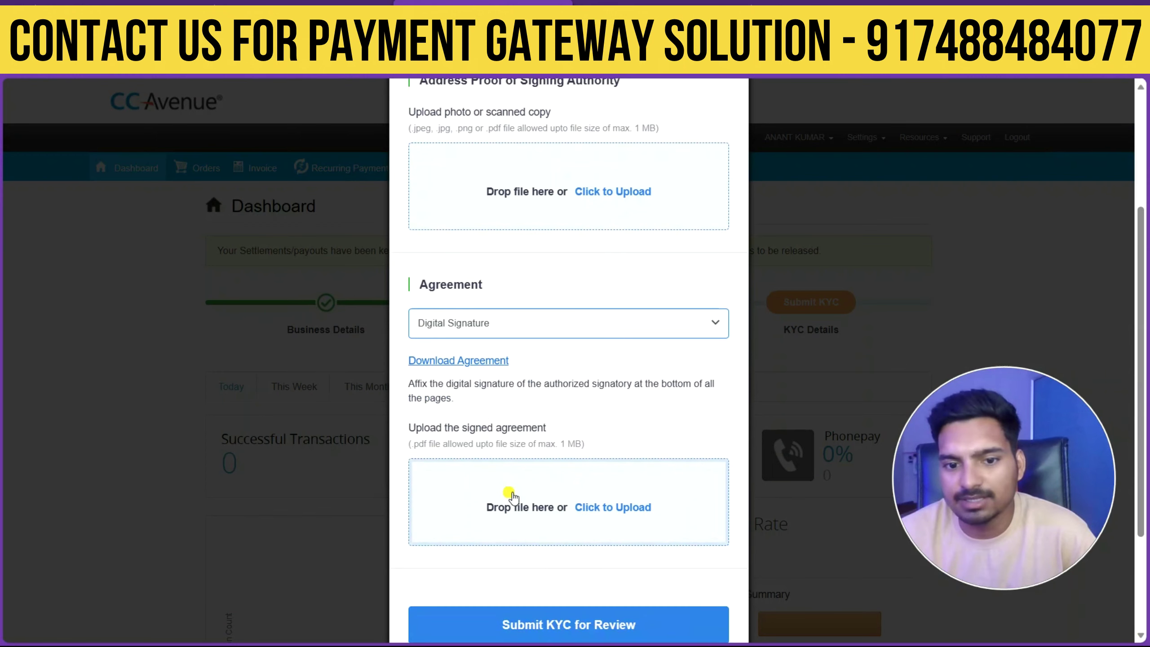
pyautogui.click(491, 327)
pyautogui.click(516, 433)
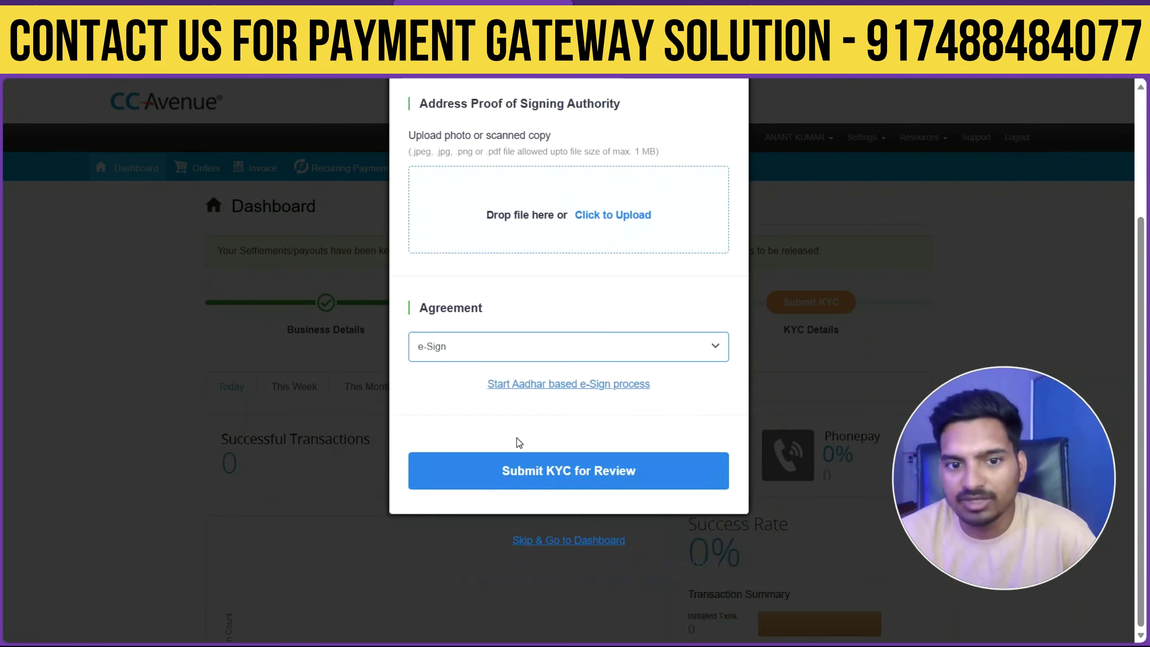
pyautogui.scroll(3, 570, 394)
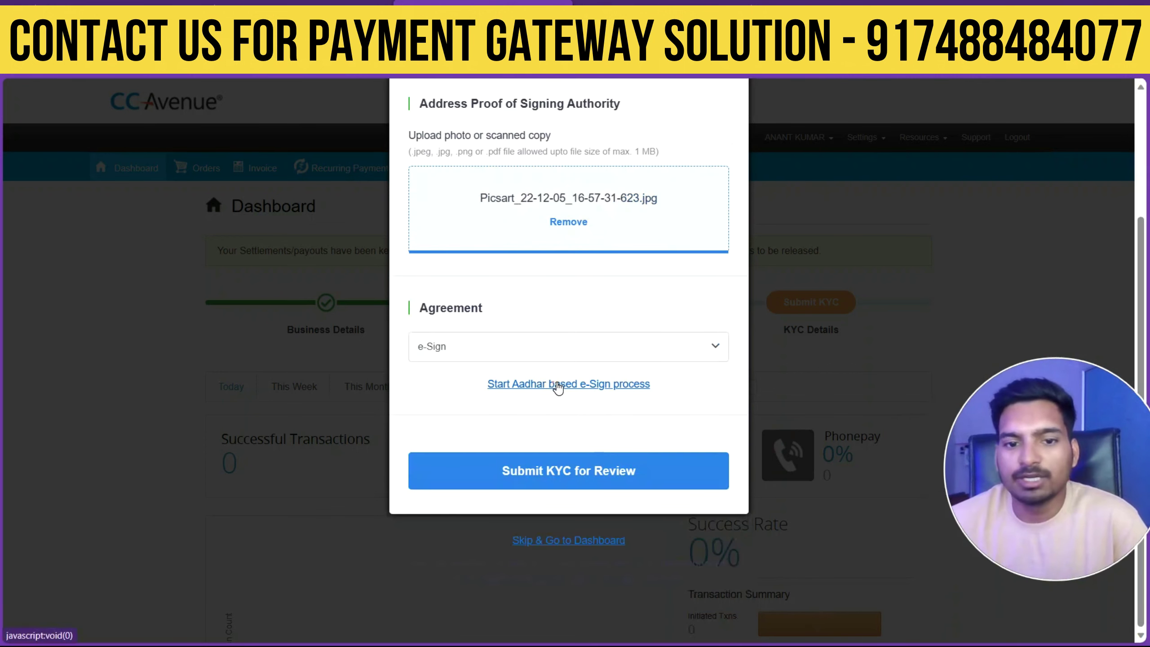
pyautogui.click(557, 385)
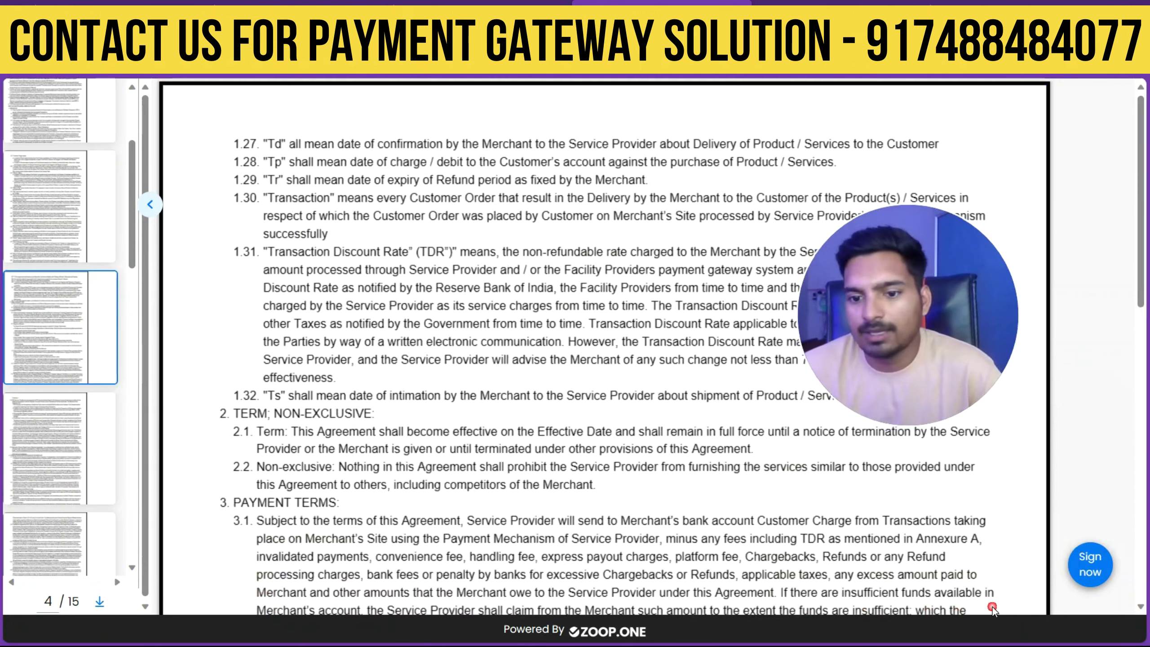
# Sign the agreement on the NSDL page by pasting the Aadhaar number and verifying the OTP.
pyautogui.click(1088, 570)
pyautogui.click(576, 558)
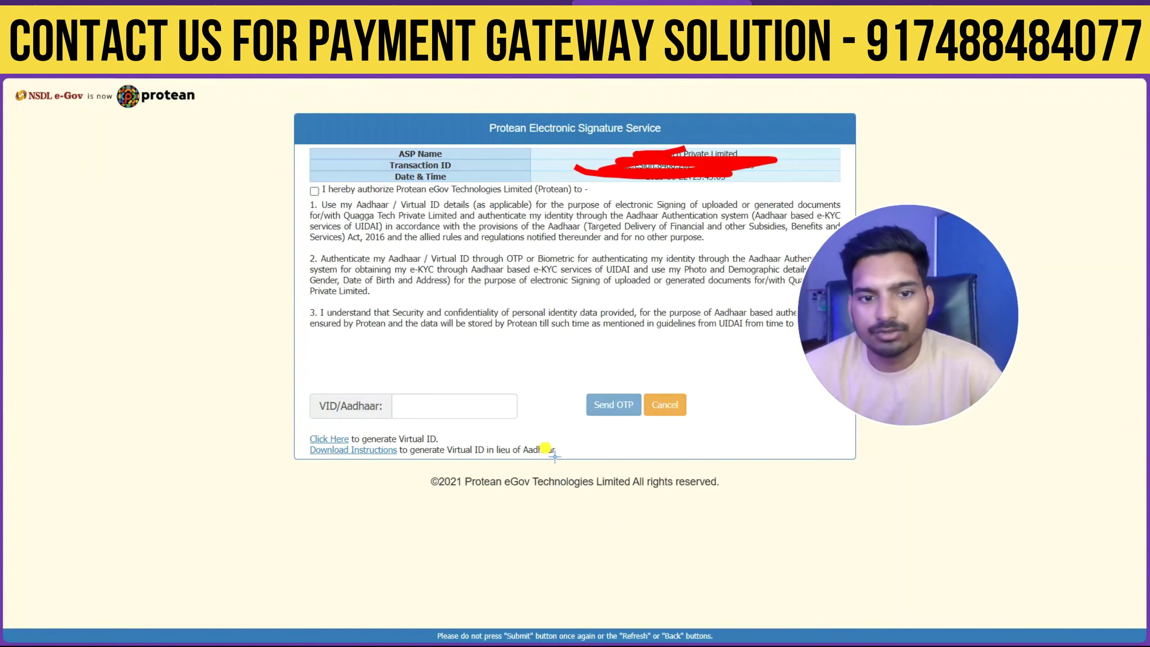
pyautogui.click(501, 416)
pyautogui.hotkey('ctrl', 'v')
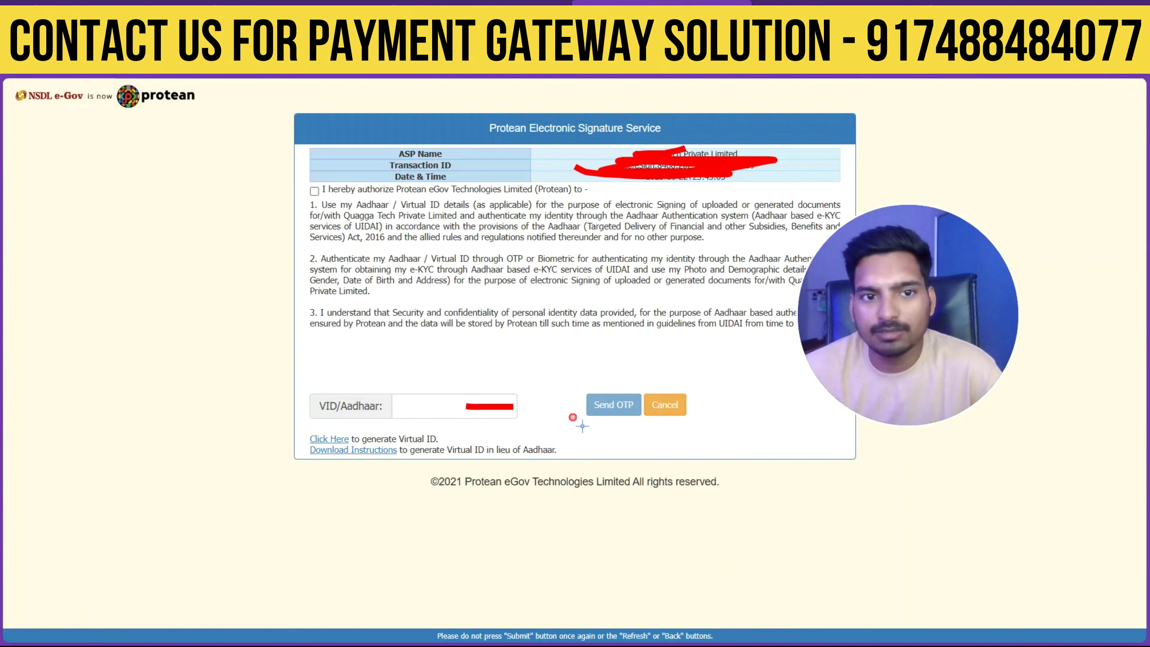
pyautogui.moveTo(311, 196); pyautogui.dragTo(379, 172)
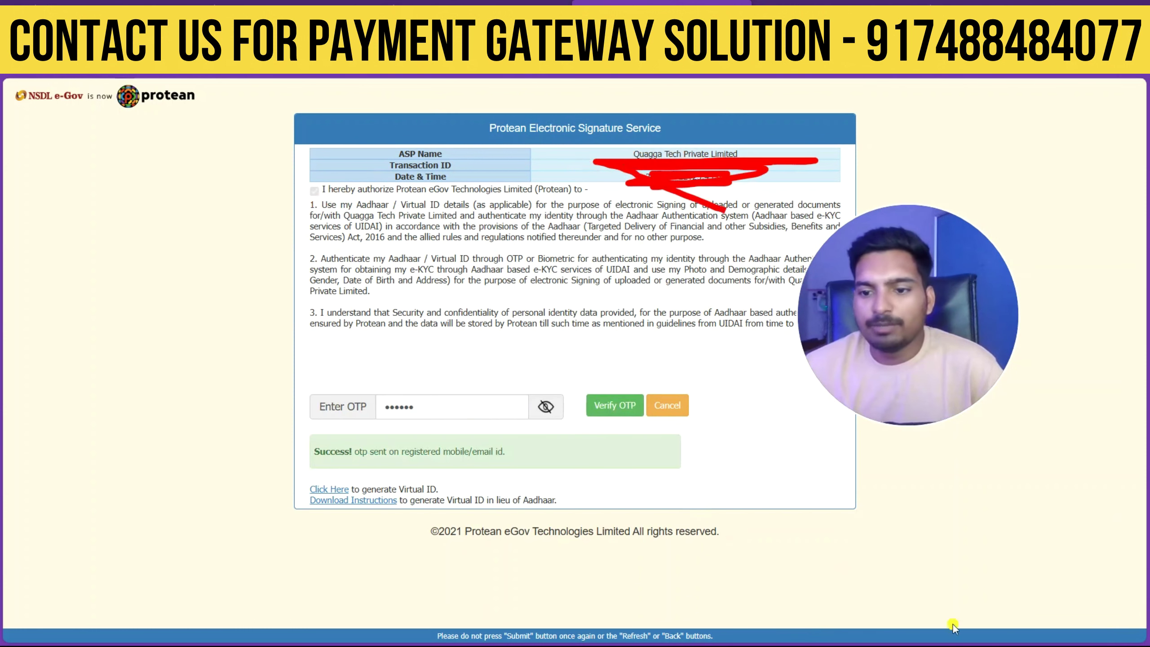
pyautogui.moveTo(600, 389); pyautogui.dragTo(714, 346)
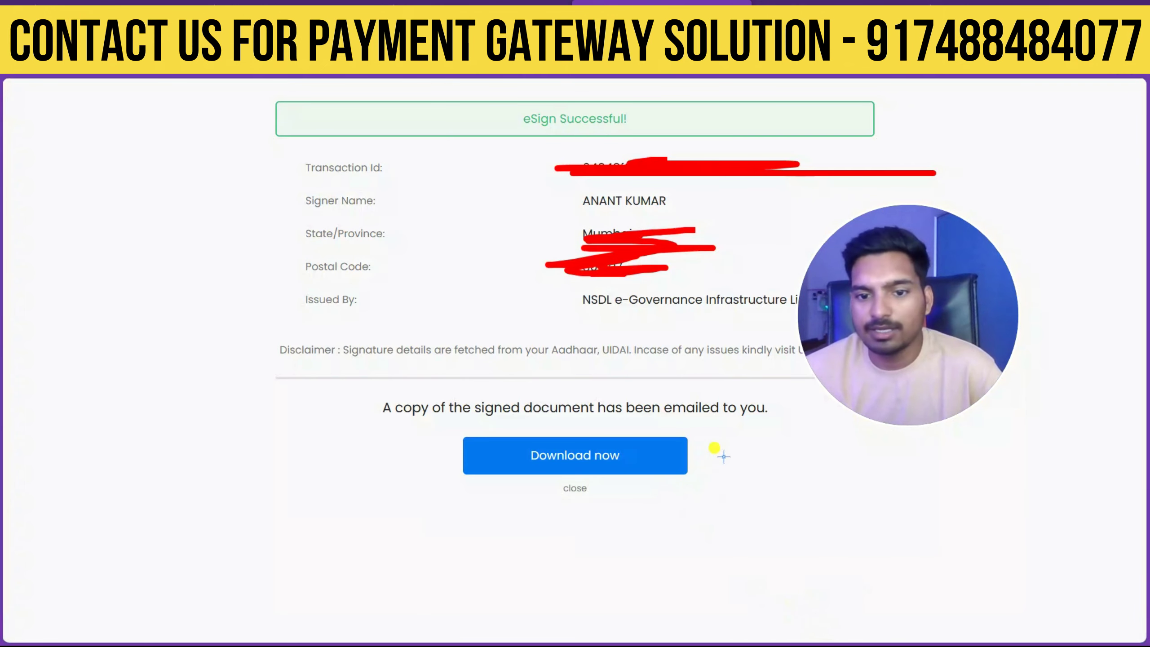
pyautogui.moveTo(715, 447); pyautogui.dragTo(918, 357)
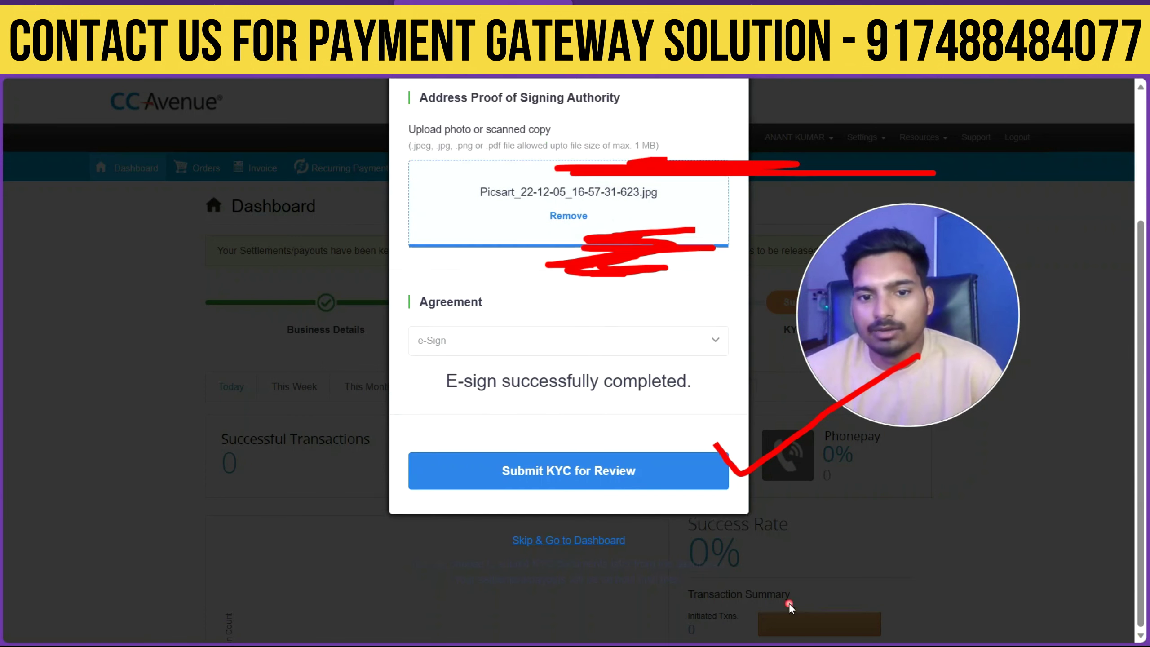
# Submit the KYC for review and read the 'received and under audit' dashboard notice.
pyautogui.click(624, 481)
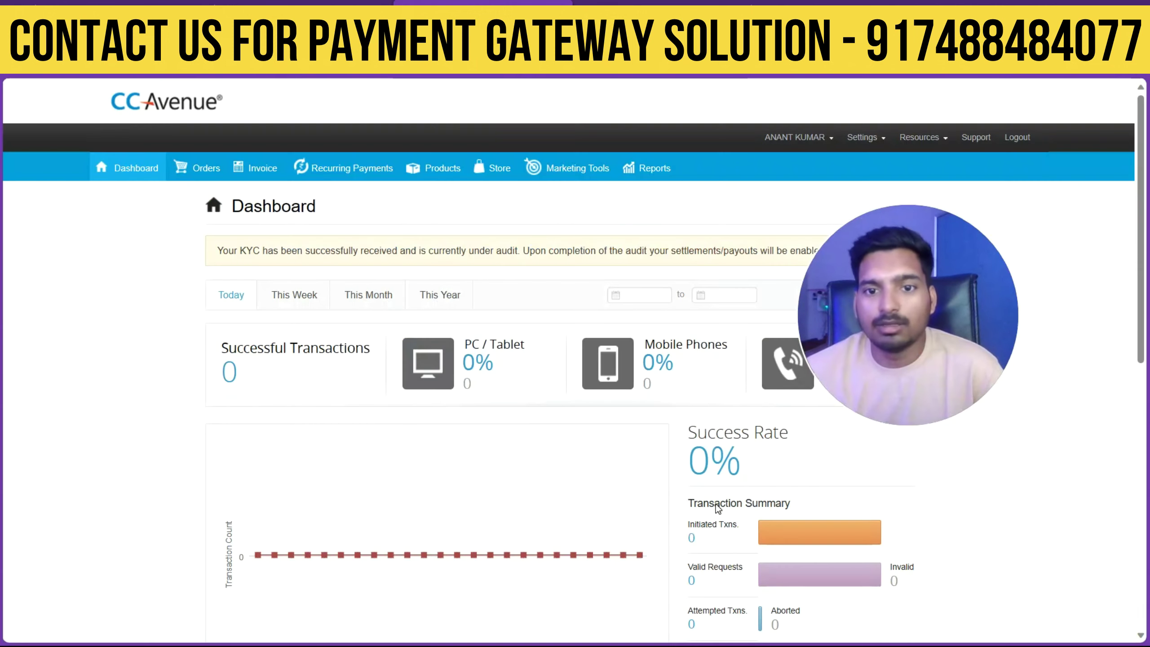
pyautogui.moveTo(214, 252); pyautogui.dragTo(446, 262)
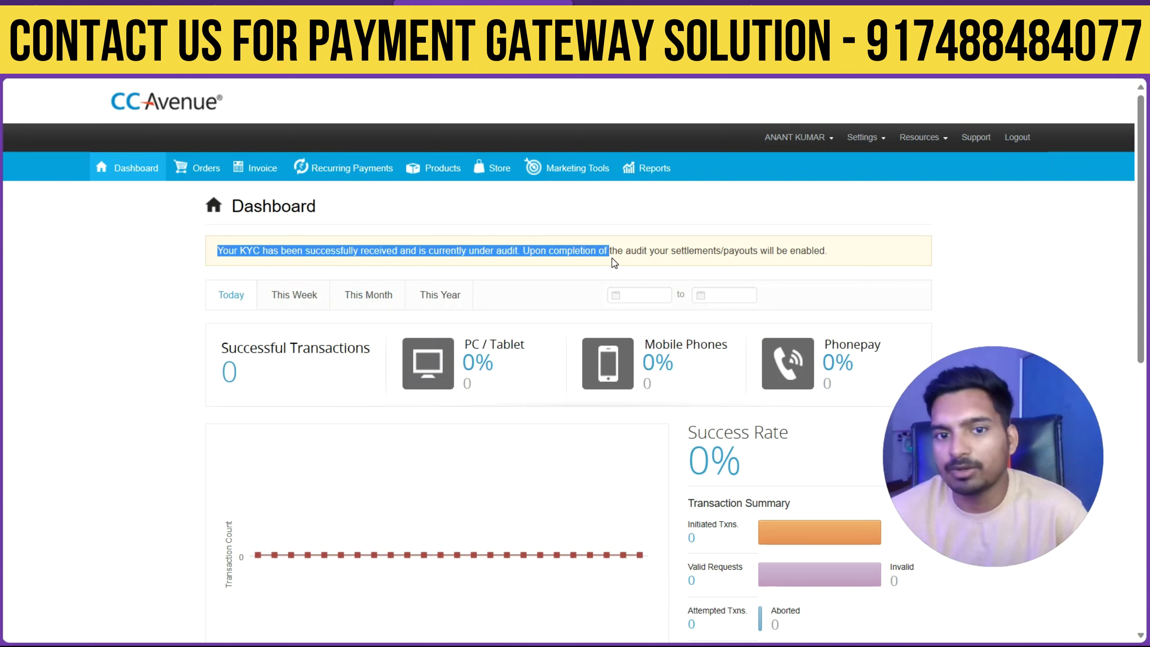
pyautogui.moveTo(758, 263); pyautogui.dragTo(818, 259)
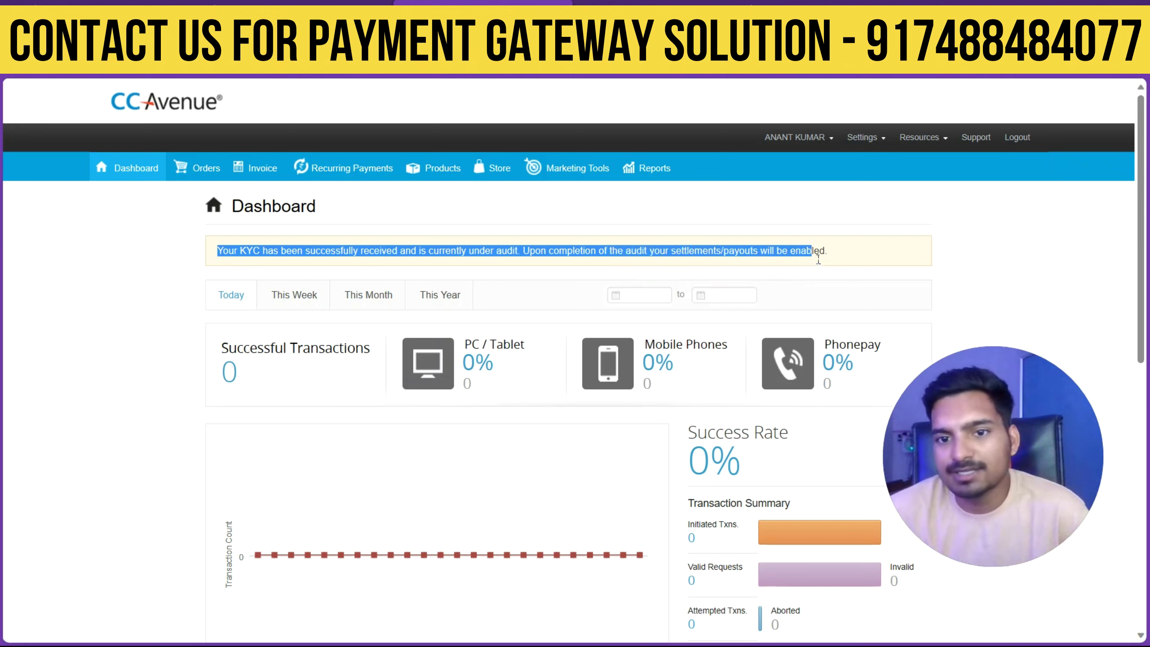
pyautogui.click(640, 253)
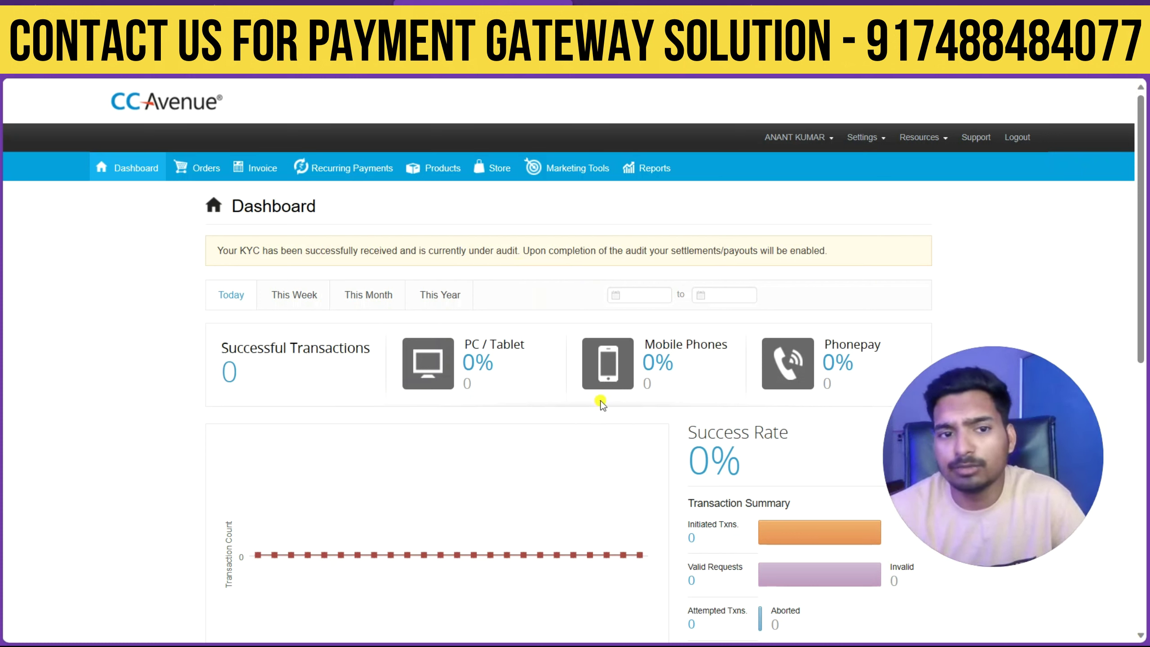
pyautogui.moveTo(1068, 491)
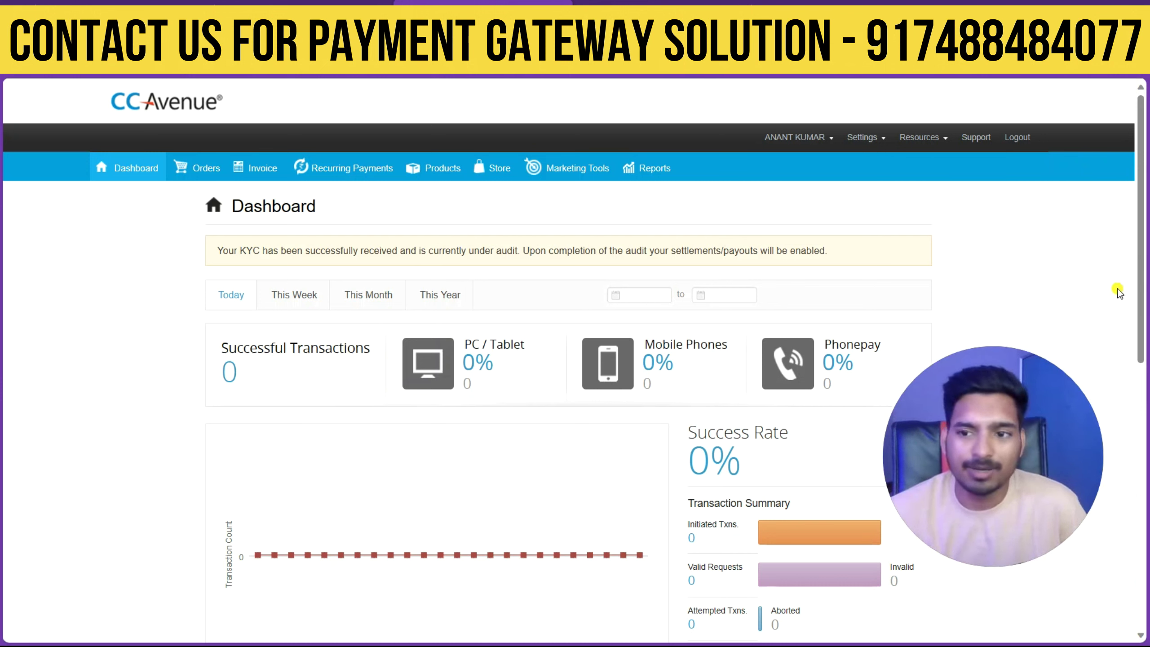
pyautogui.moveTo(360, 365); pyautogui.dragTo(377, 469)
pyautogui.moveTo(488, 326); pyautogui.dragTo(482, 398)
pyautogui.moveTo(575, 292)
pyautogui.mouseDown()
pyautogui.moveTo(589, 363)
pyautogui.moveTo(562, 384)
pyautogui.mouseUp()
pyautogui.moveTo(688, 272); pyautogui.dragTo(549, 418)
pyautogui.moveTo(260, 555); pyautogui.dragTo(883, 384)
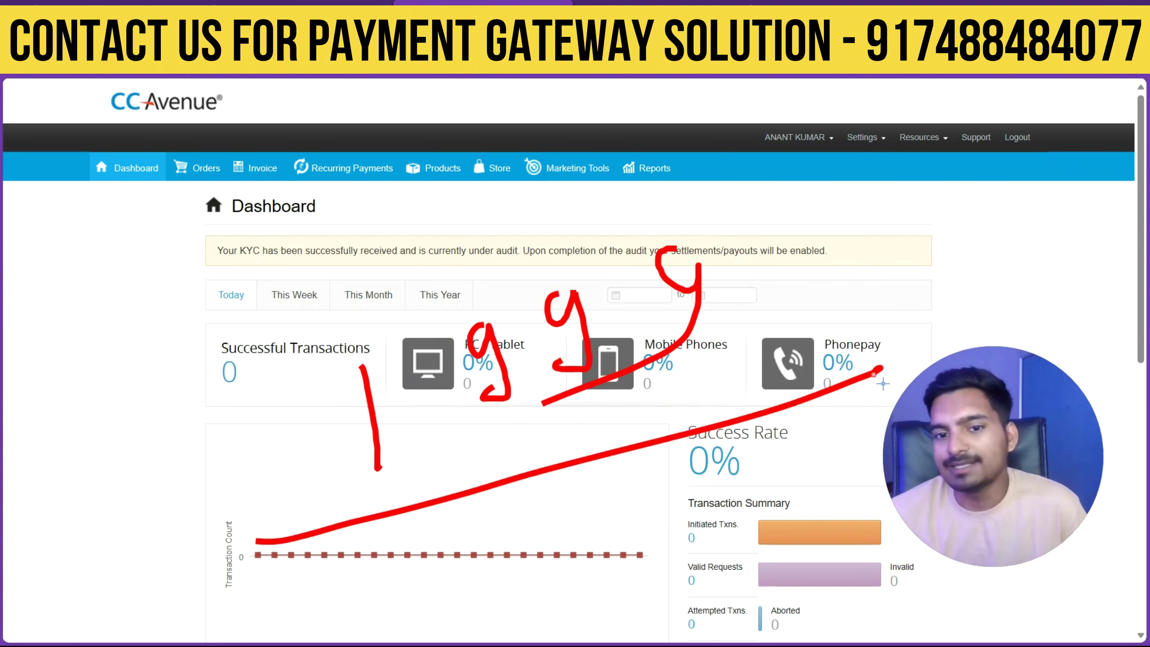
pyautogui.press('Escape')
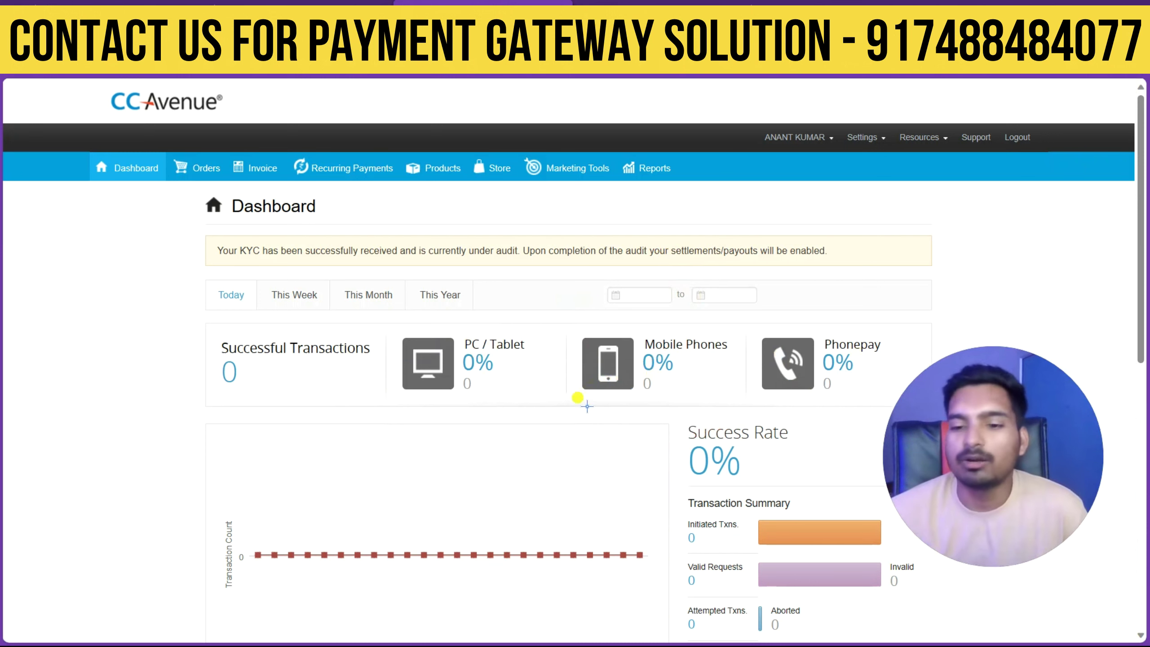
pyautogui.moveTo(199, 416); pyautogui.dragTo(906, 422)
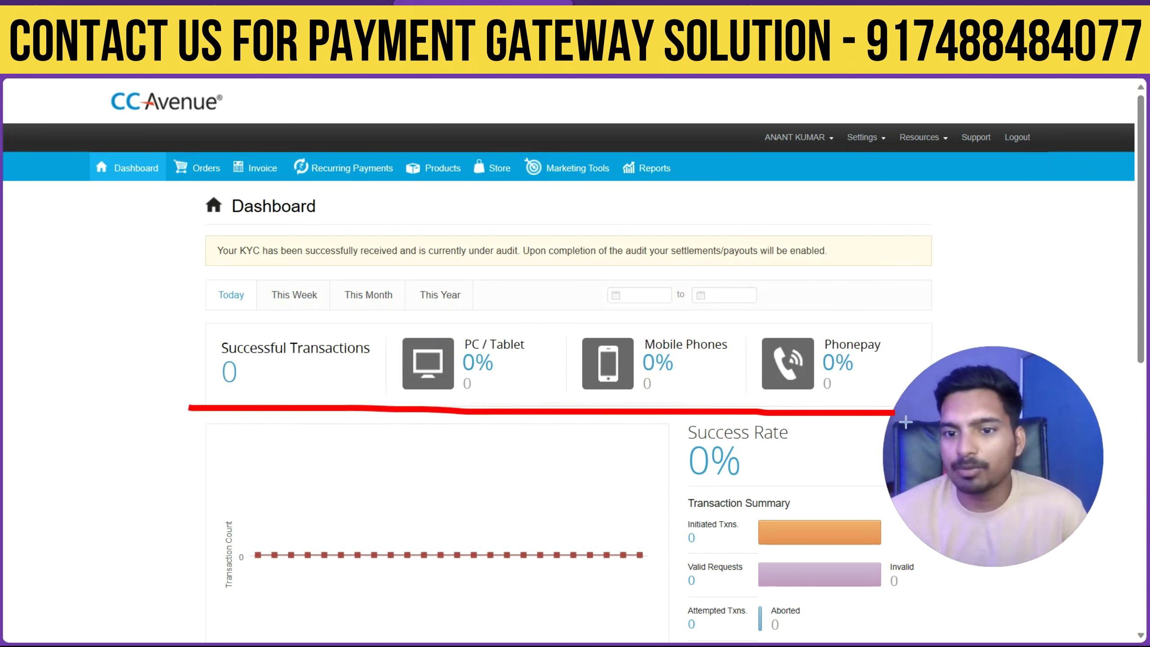
pyautogui.moveTo(787, 323); pyautogui.dragTo(177, 406)
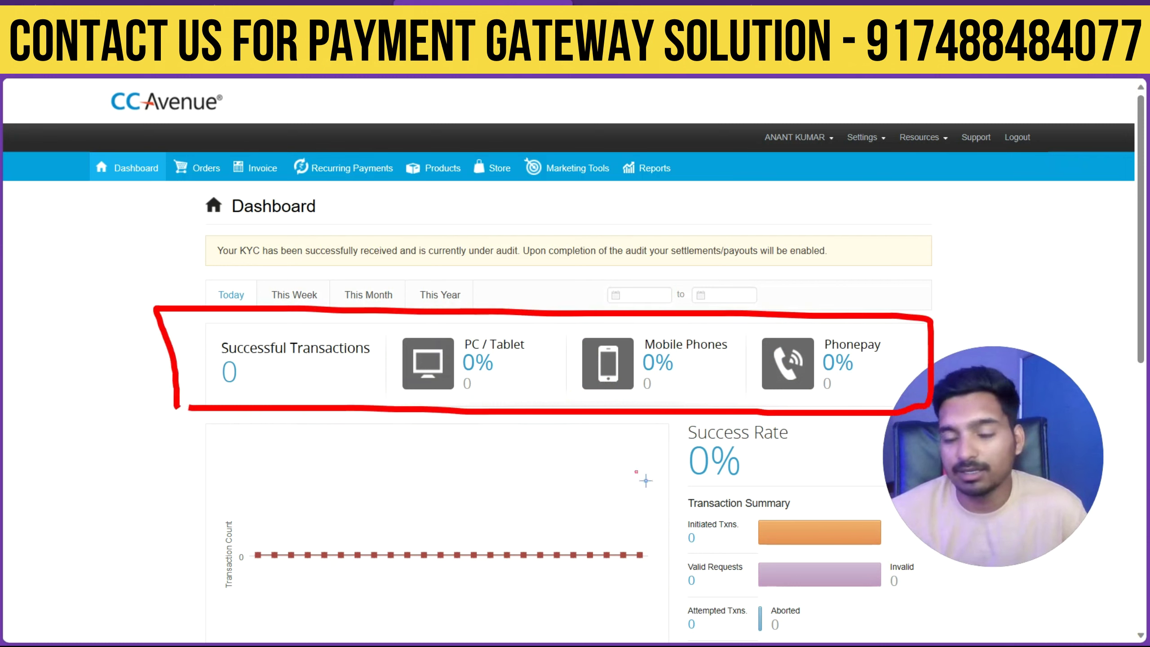
pyautogui.press('Escape')
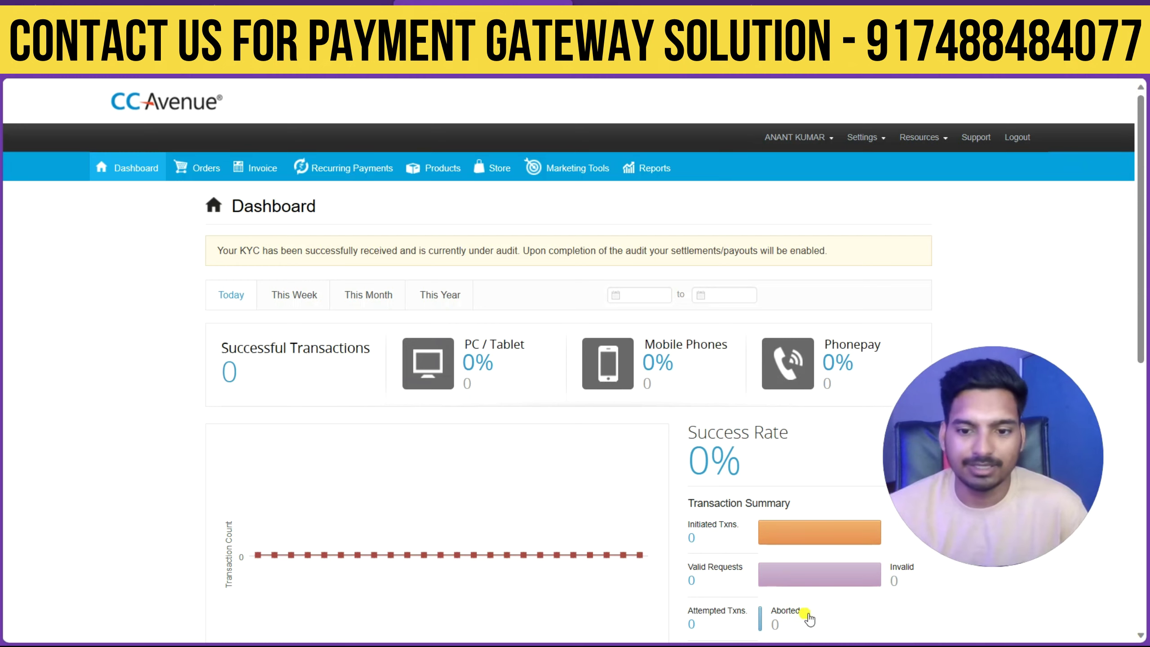
pyautogui.scroll(-5, 810, 618)
pyautogui.scroll(5, 676, 347)
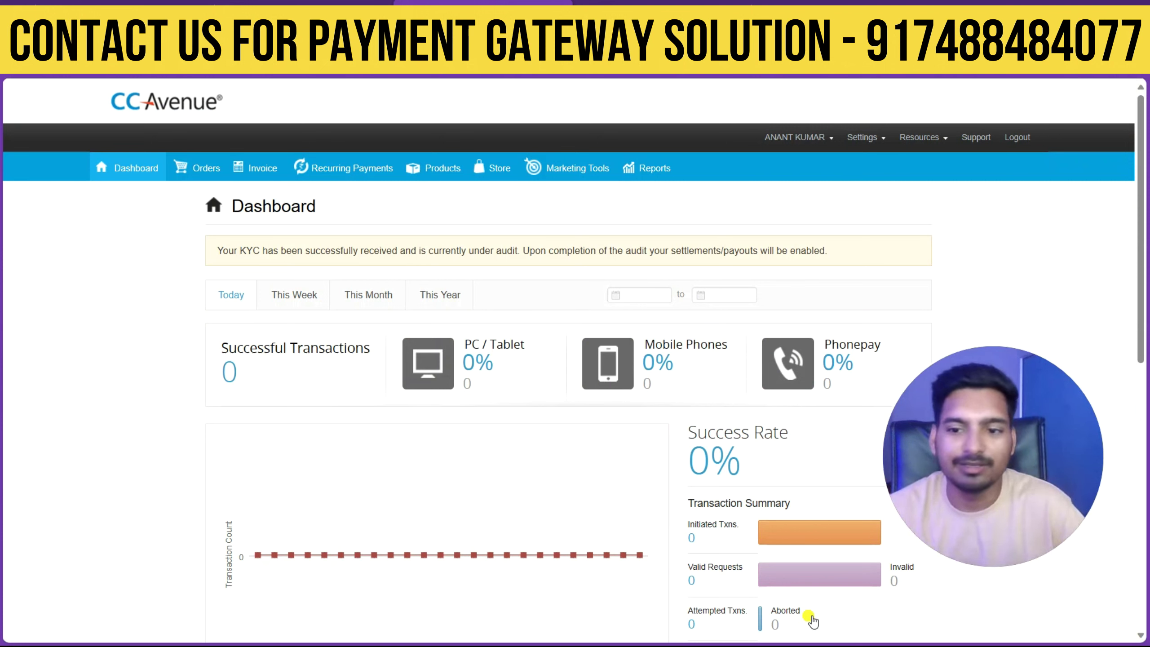
# Switch to the course website and scroll to the pricing cards, from Payment Gateway Solution ₹1999 to Digital Product Business ₹10k.
pyautogui.click(299, 3)
pyautogui.scroll(10, 372, 408)
pyautogui.scroll(-10, 372, 361)
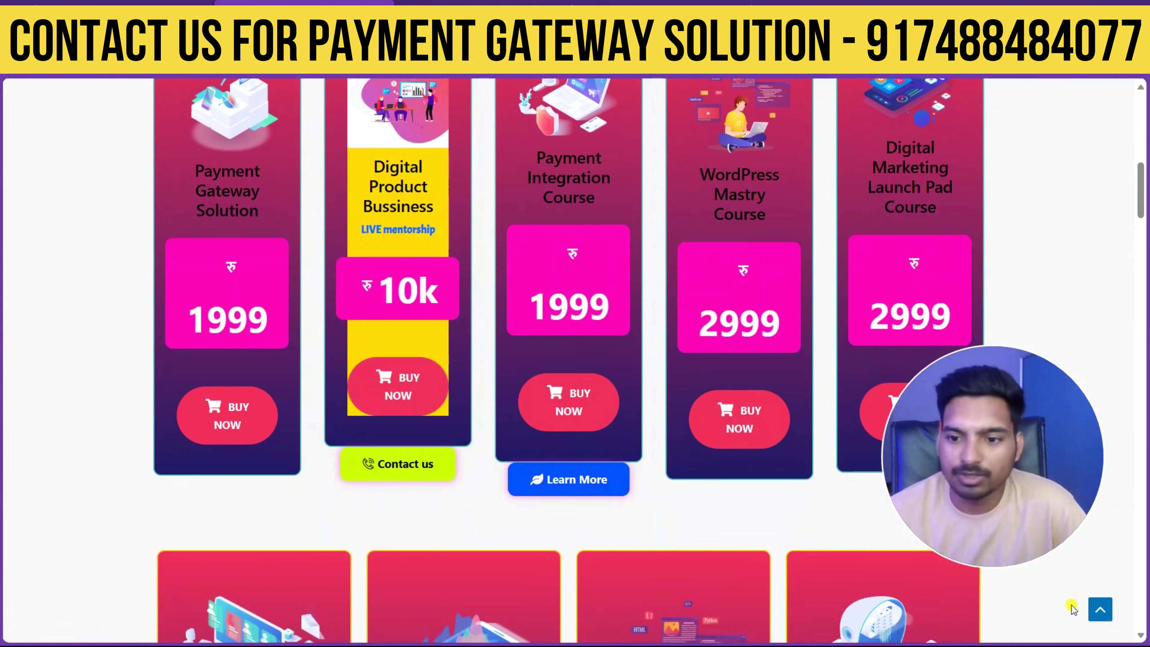
pyautogui.moveTo(326, 265)
pyautogui.mouseDown()
pyautogui.moveTo(483, 277)
pyautogui.moveTo(669, 162)
pyautogui.mouseUp()
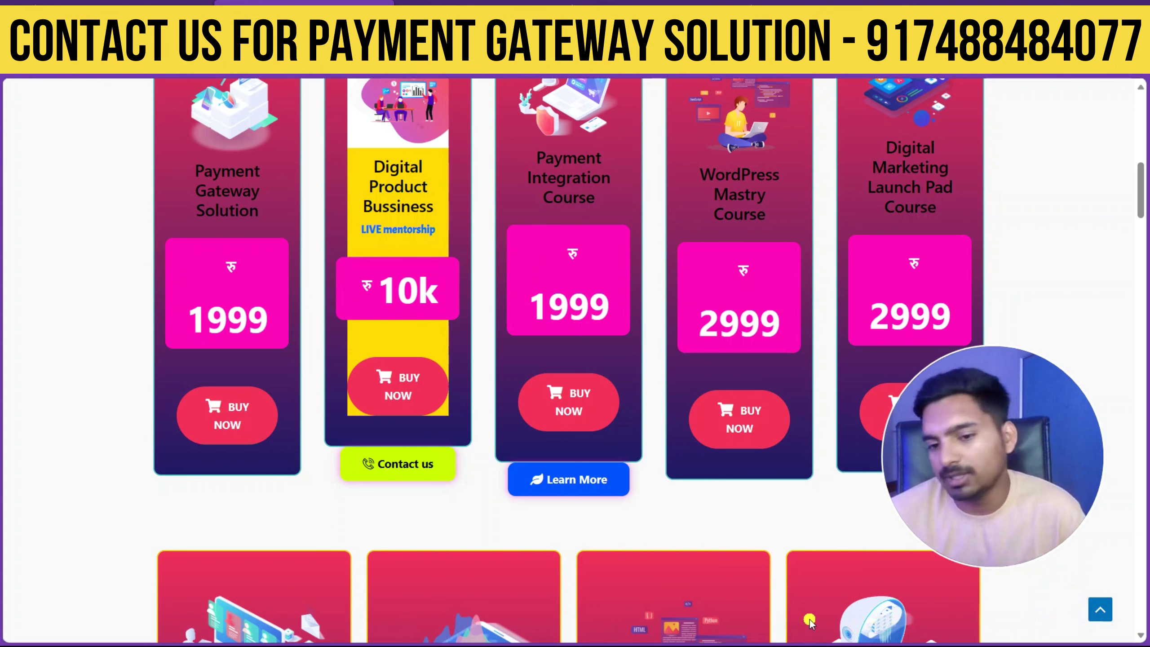
pyautogui.moveTo(652, 211); pyautogui.dragTo(866, 135)
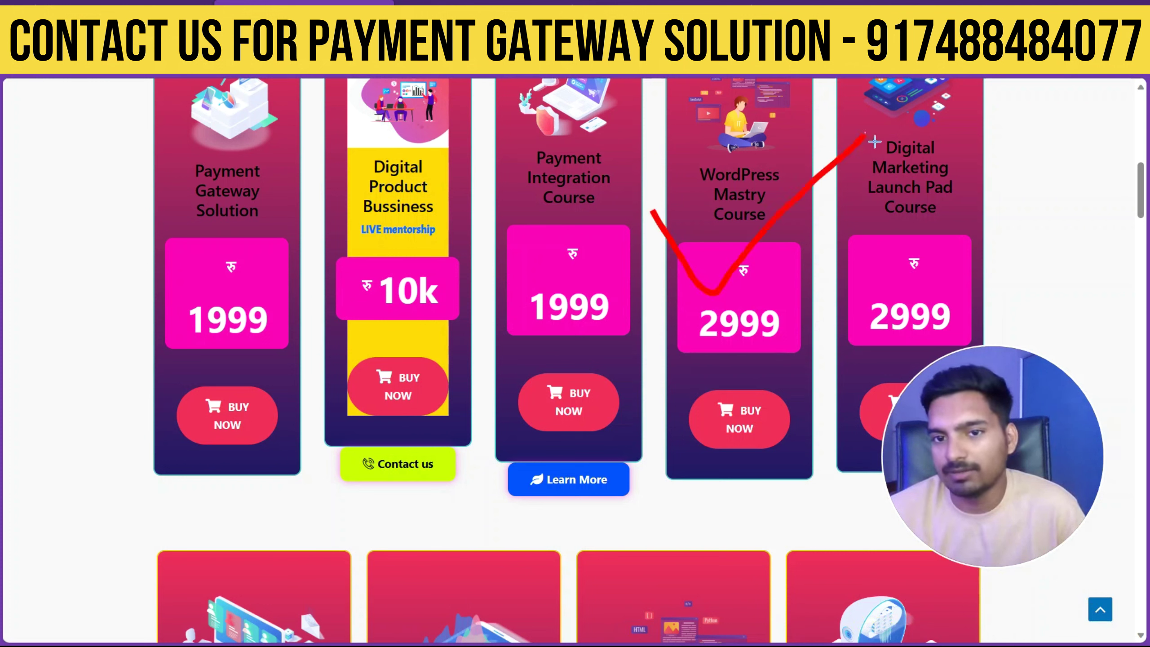